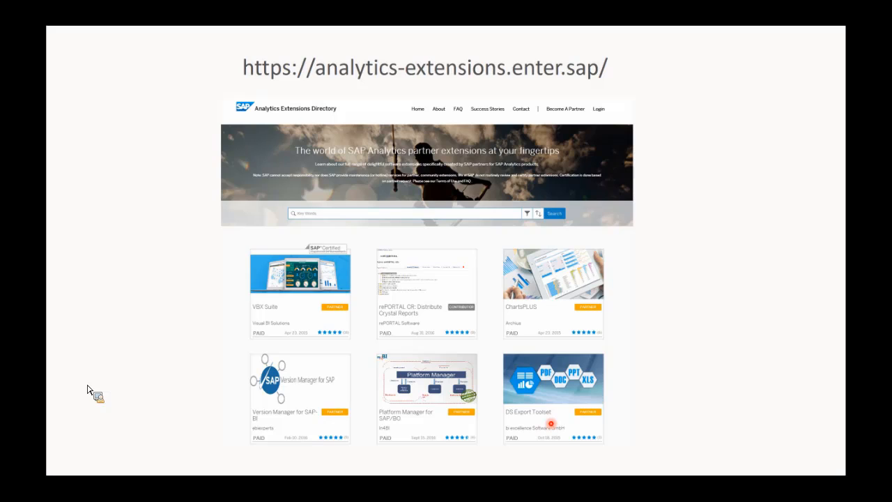
- End the slide show and switch to SAP Lumira, showing the Export Demo story in the Compose view
key("Right")
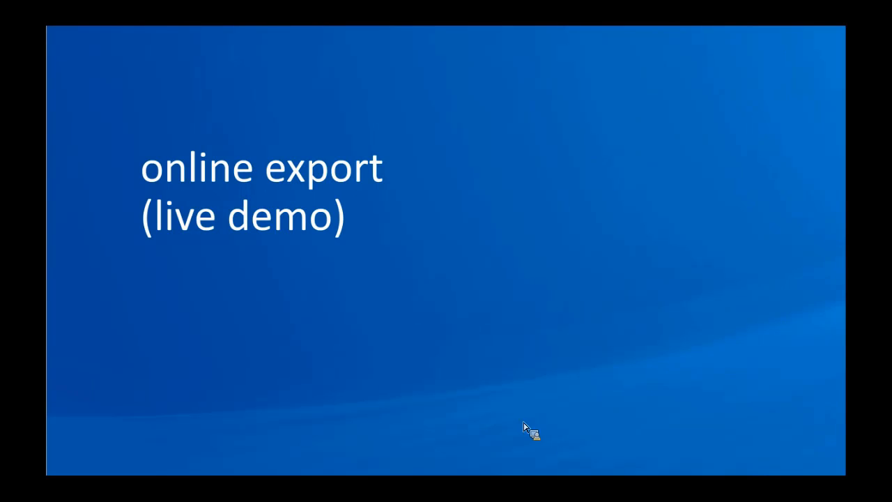
key("Escape")
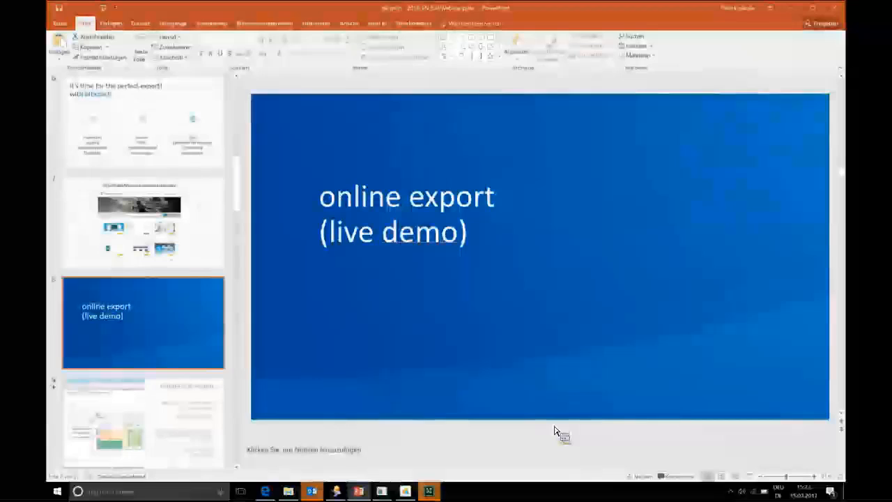
left_click(429, 493)
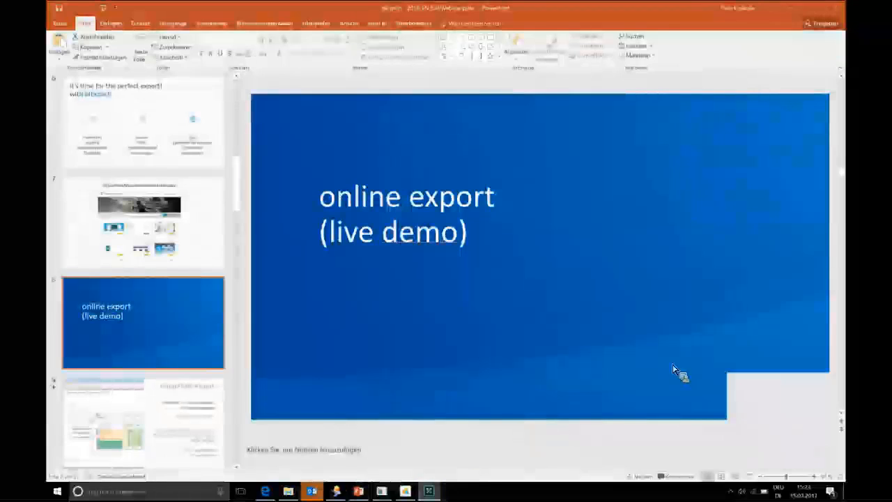
left_click(830, 383)
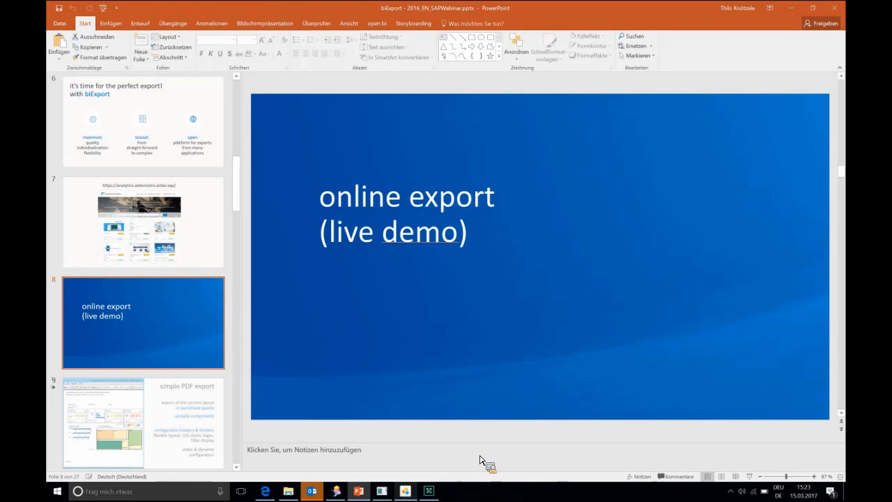
left_click(407, 492)
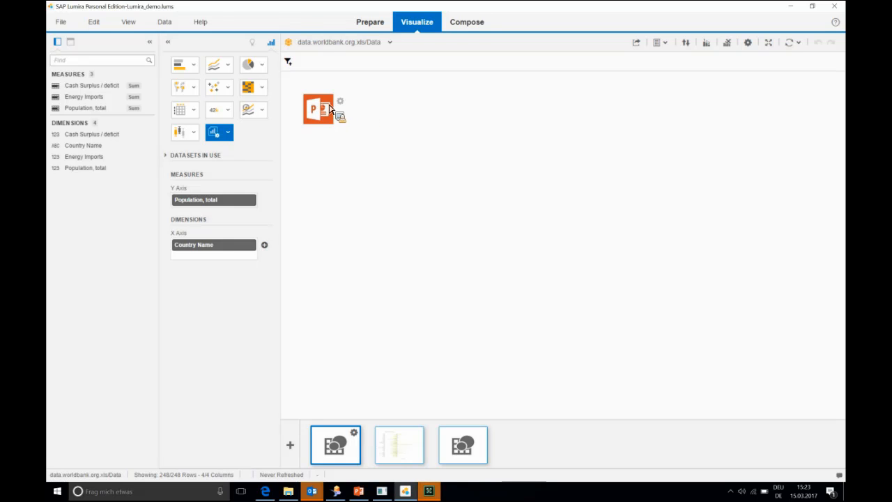
left_click(471, 29)
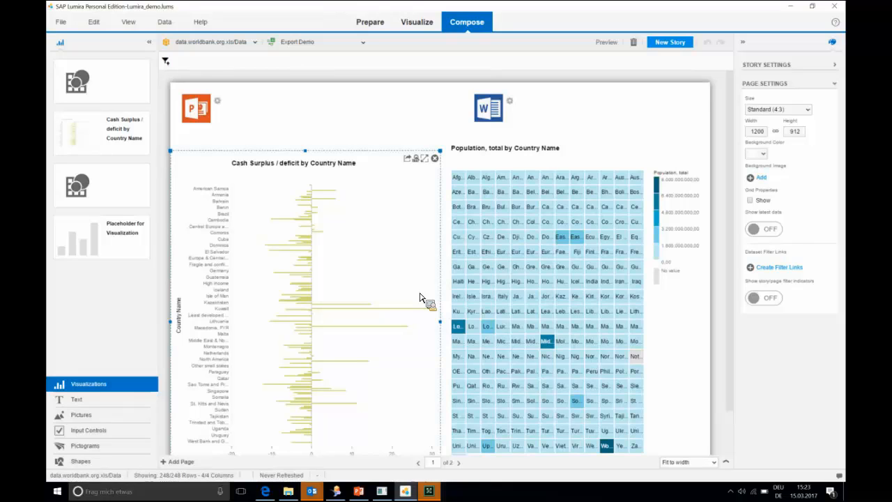
- Export the story to PowerPoint and save it as LumiraExport.PPTX on the Desktop
left_click(201, 115)
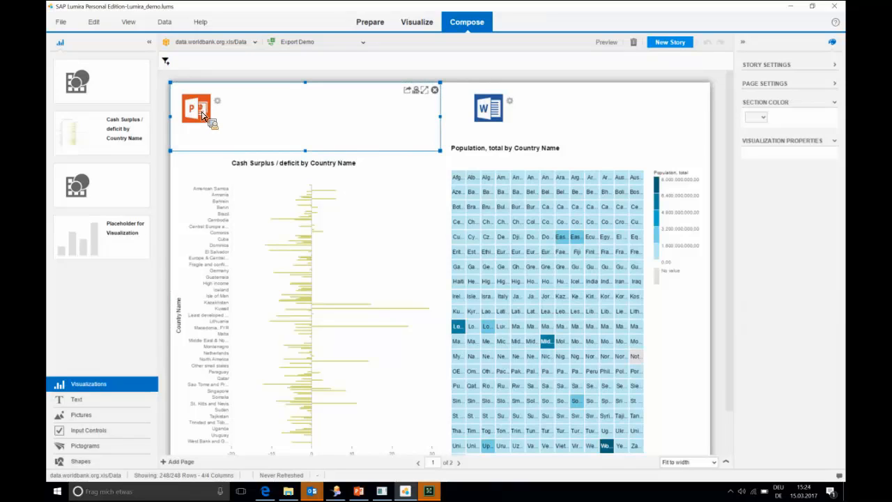
left_click(197, 115)
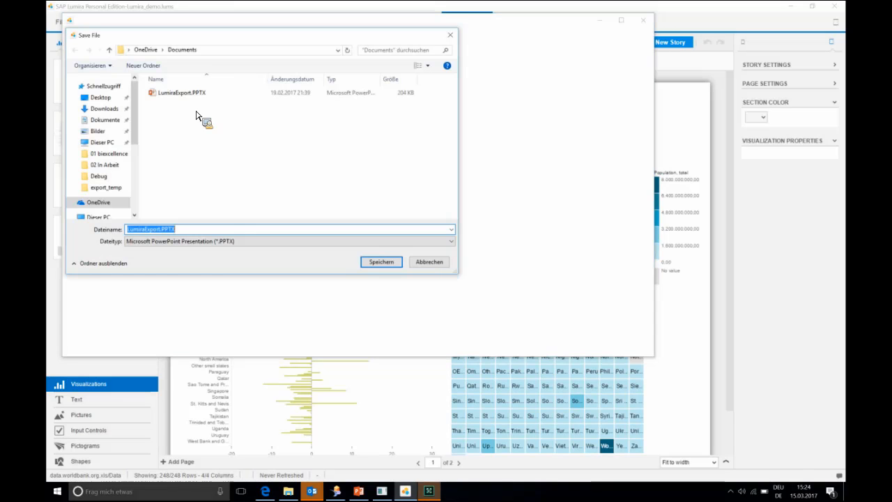
left_click(103, 98)
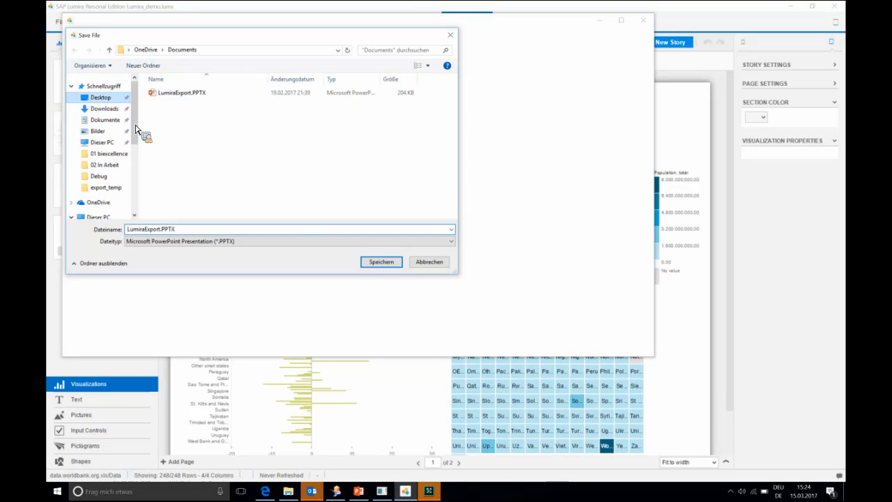
left_click(387, 263)
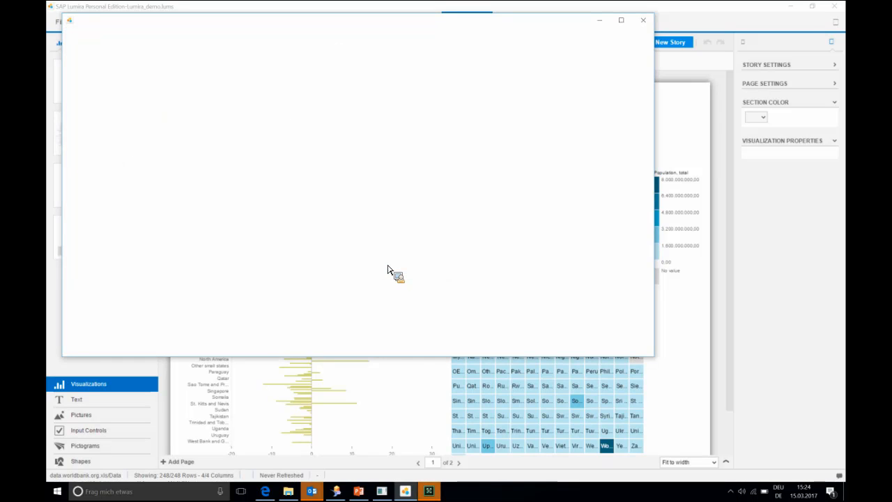
- Open LumiraExport.PPTX from the desktop and examine its two Export slides and the population chart
key("super+d")
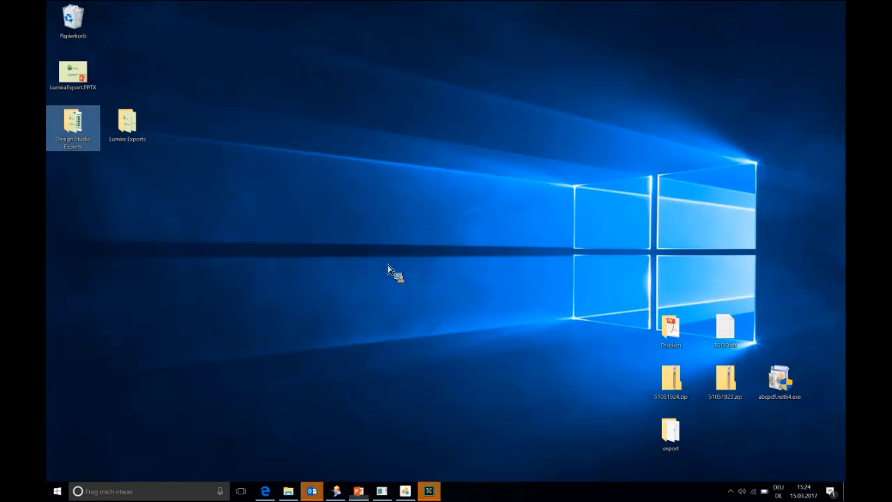
double_click(87, 84)
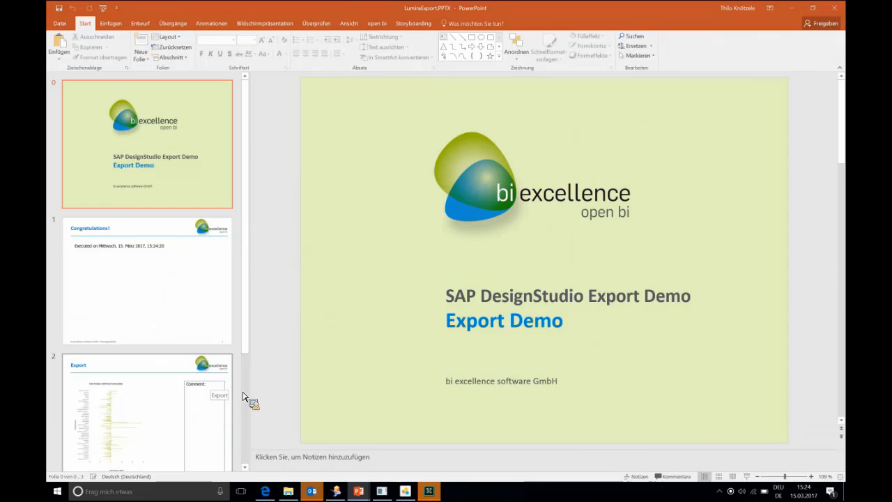
scroll(246, 399, "down", 3)
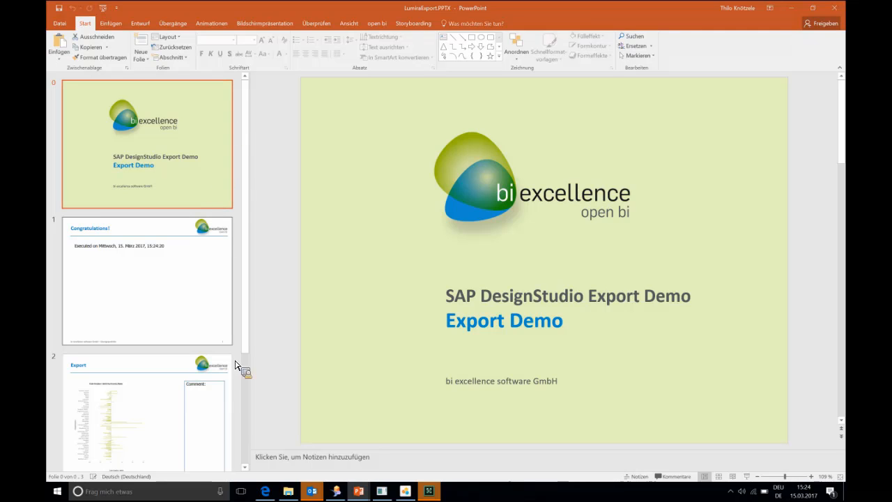
scroll(247, 397, "down", 3)
left_click(143, 274)
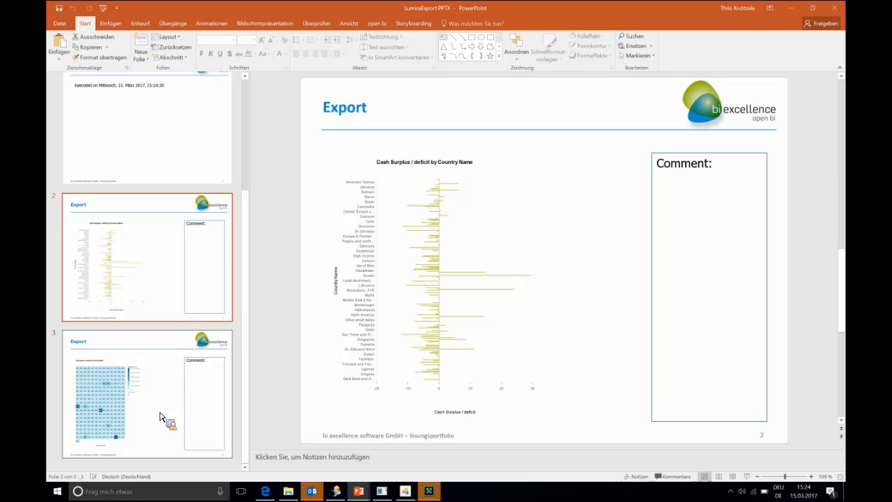
left_click(160, 416)
left_click(448, 267)
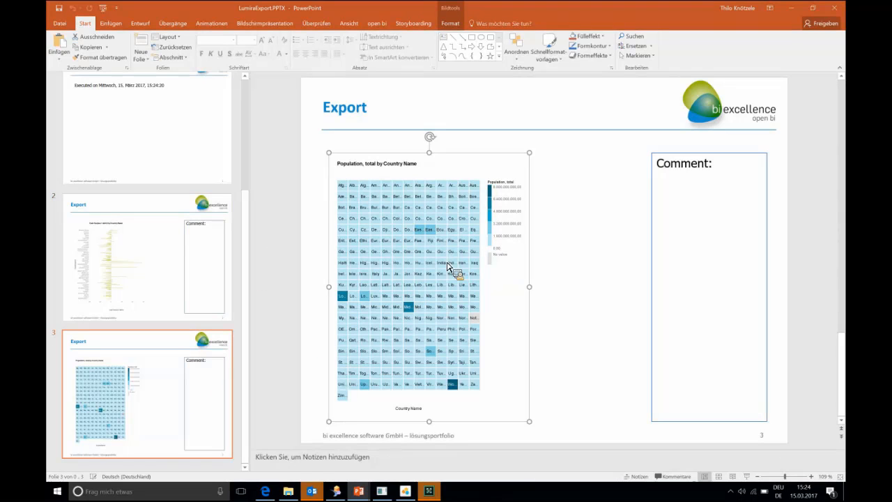
- Return to SAP Lumira, close the blank export window and disable Separate Slides in the PowerPoint export settings
left_click(405, 492)
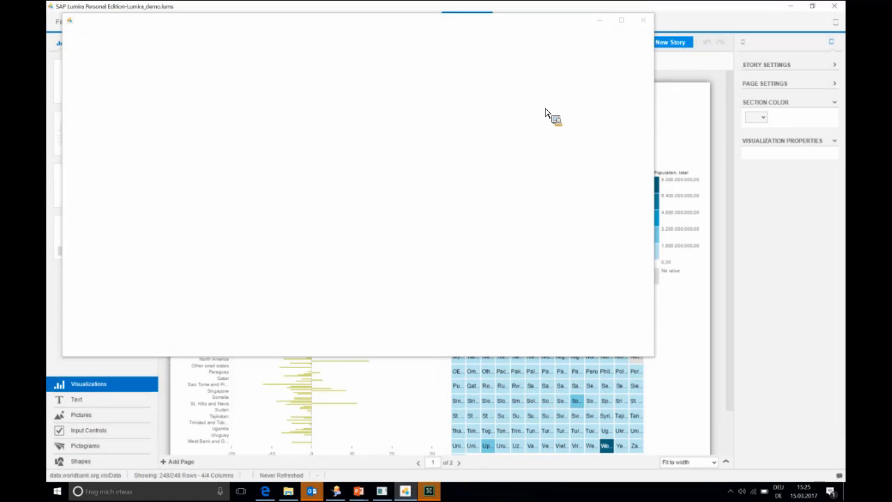
left_click(642, 22)
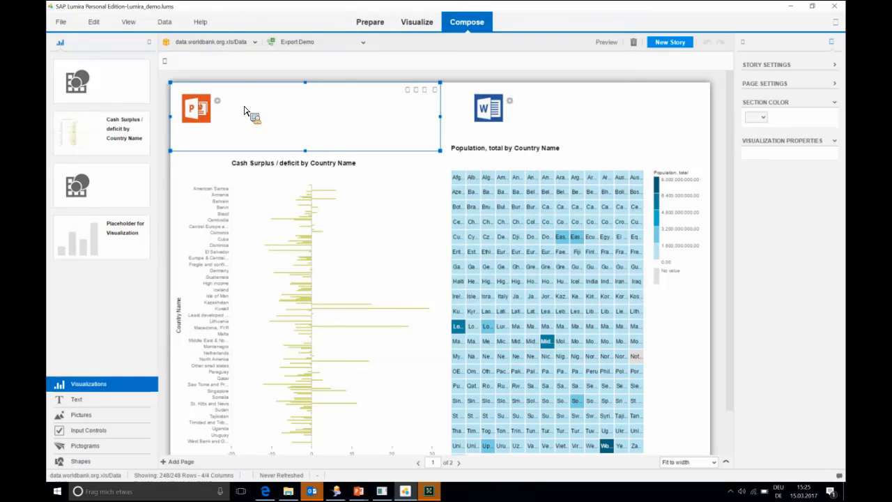
left_click(218, 102)
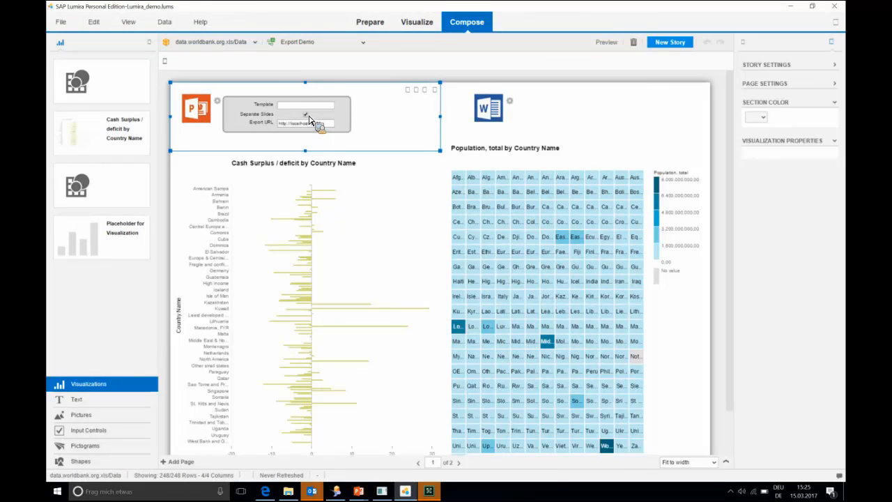
left_click(305, 114)
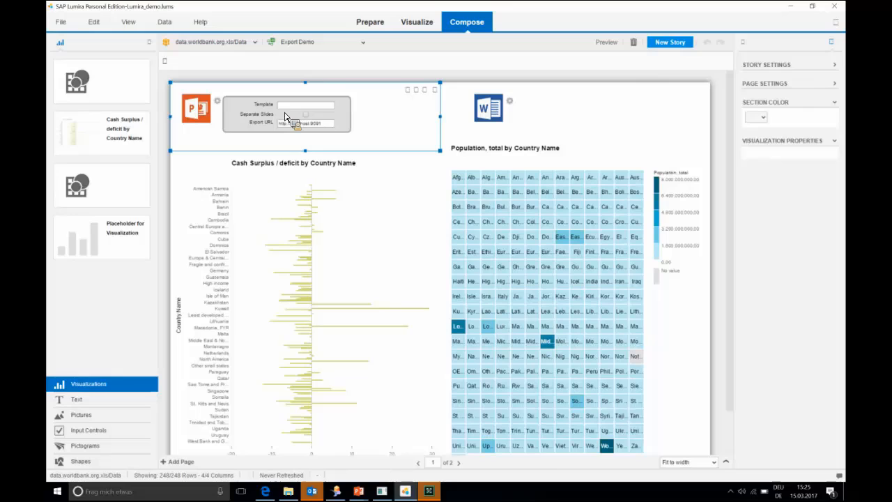
left_click(218, 102)
- Export the story to PowerPoint again and save it as LumiraExport2.PPTX on the Desktop
left_click(202, 117)
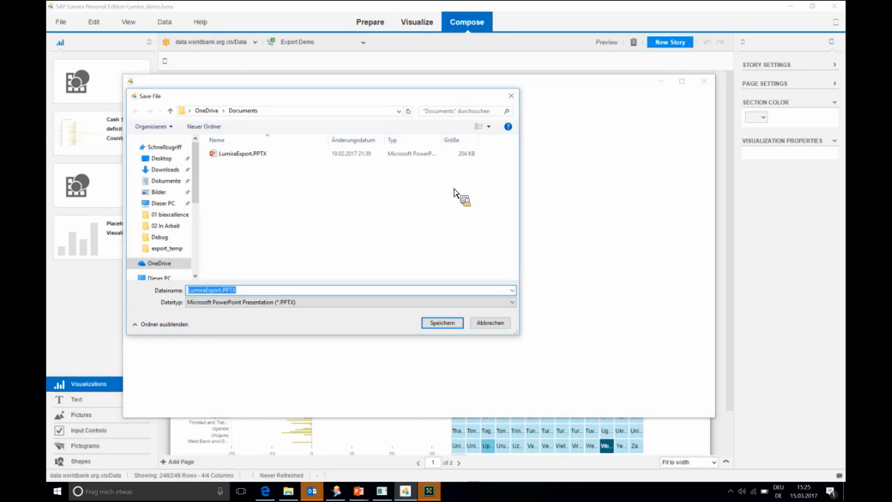
left_click(224, 292)
type("2")
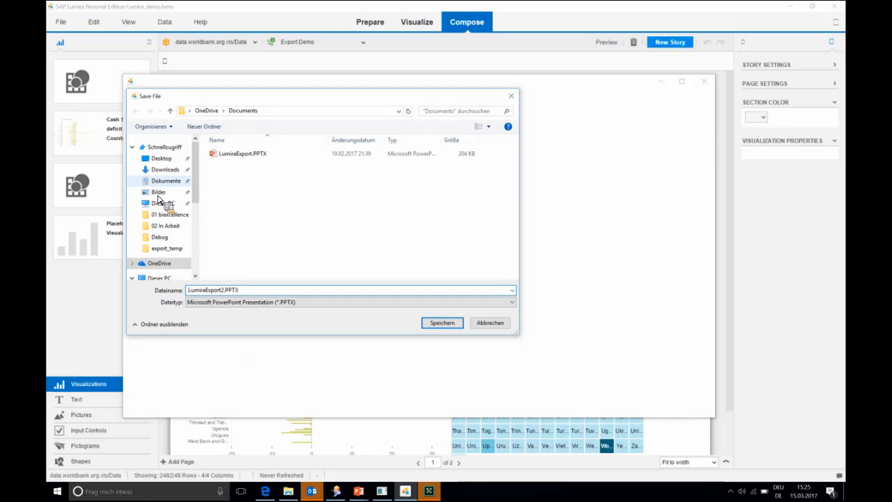
left_click(161, 159)
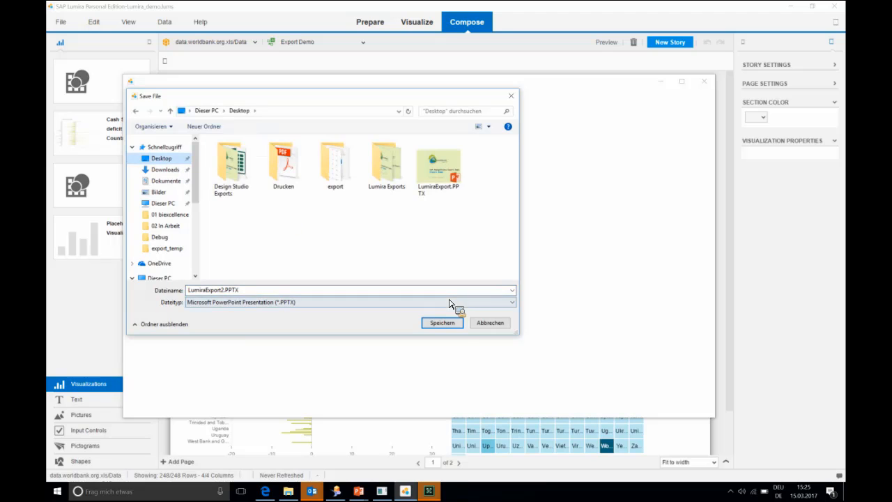
left_click(446, 323)
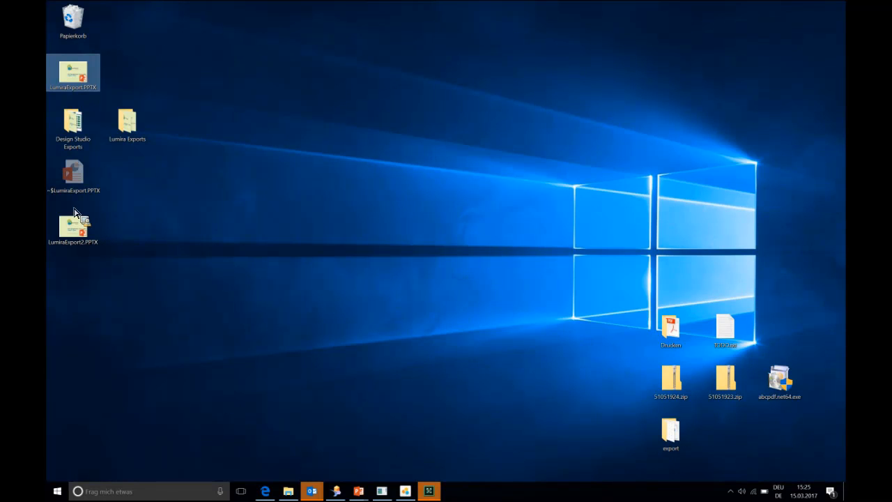
- Open LumiraExport2.PPTX from the desktop, examine both charts on the Export slide, and close the presentation
left_click(74, 226)
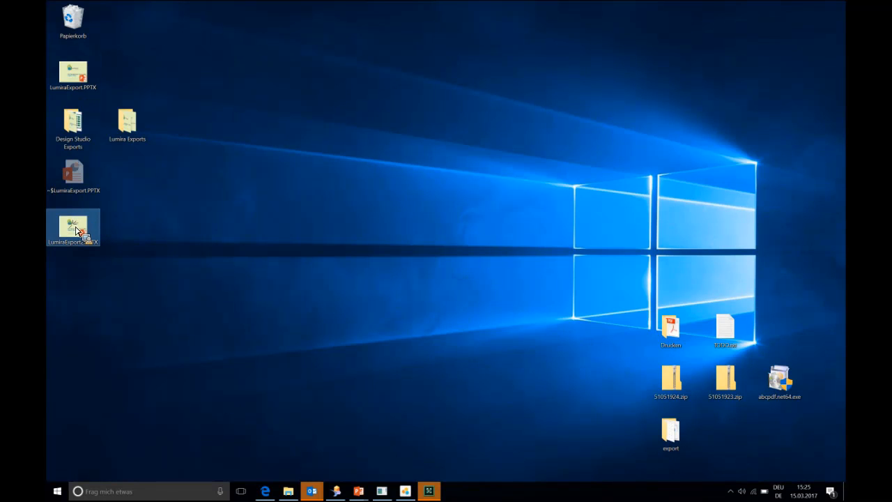
double_click(75, 230)
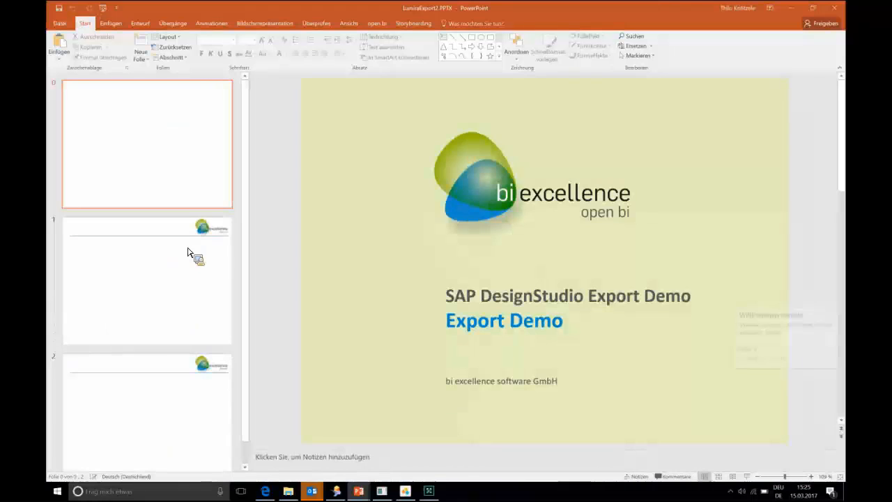
left_click(192, 422)
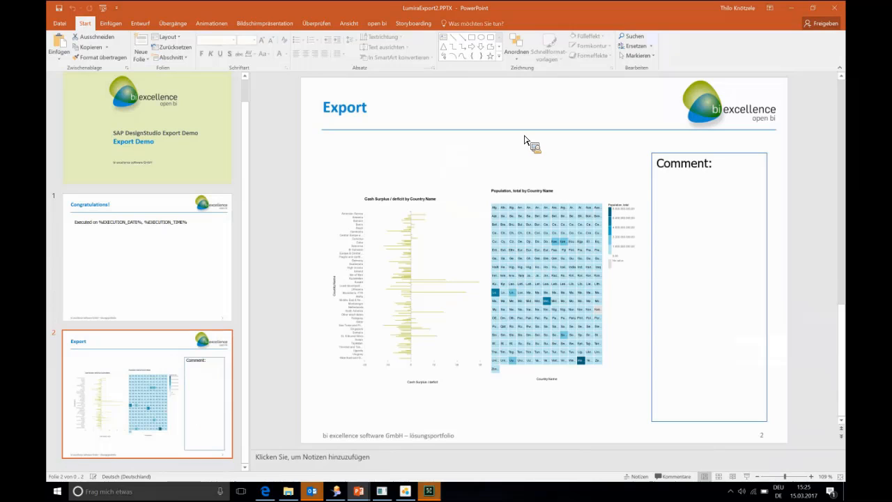
left_click(426, 271)
left_click(530, 271)
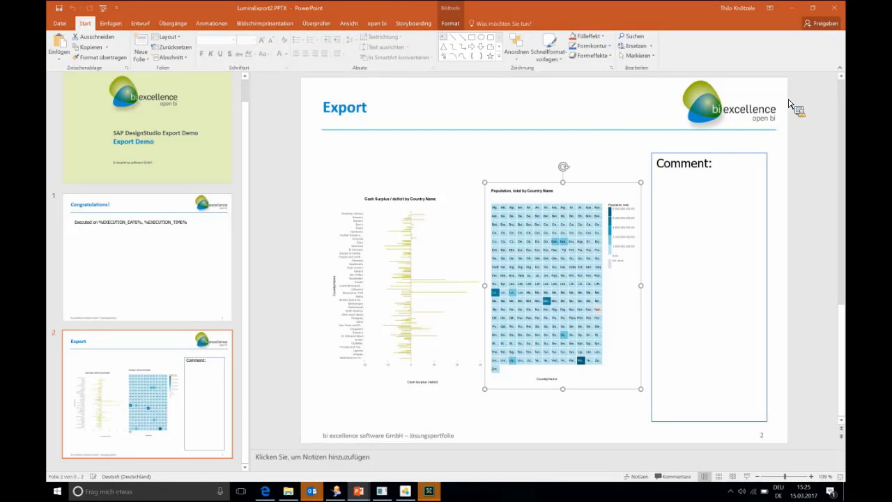
left_click(837, 10)
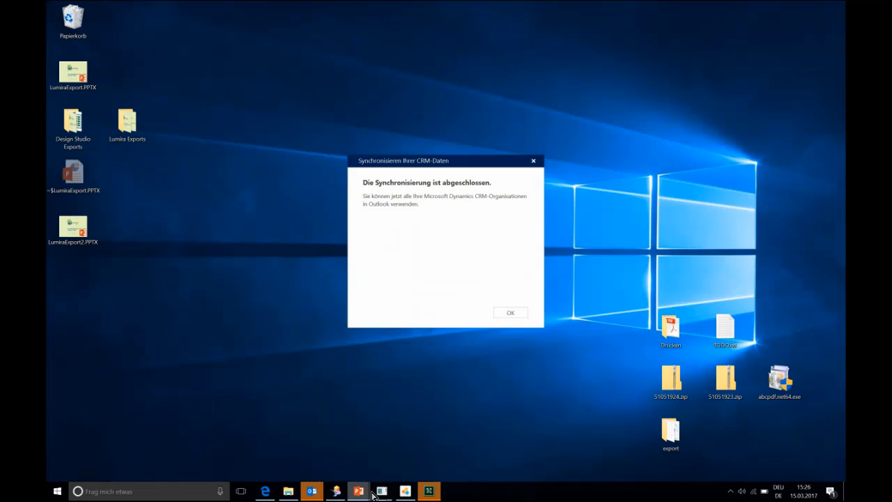
- Switch back to SAP Lumira, export the story to Word as LumiraExport.DOCX on the Desktop, and close the leftover export windows
left_click(411, 493)
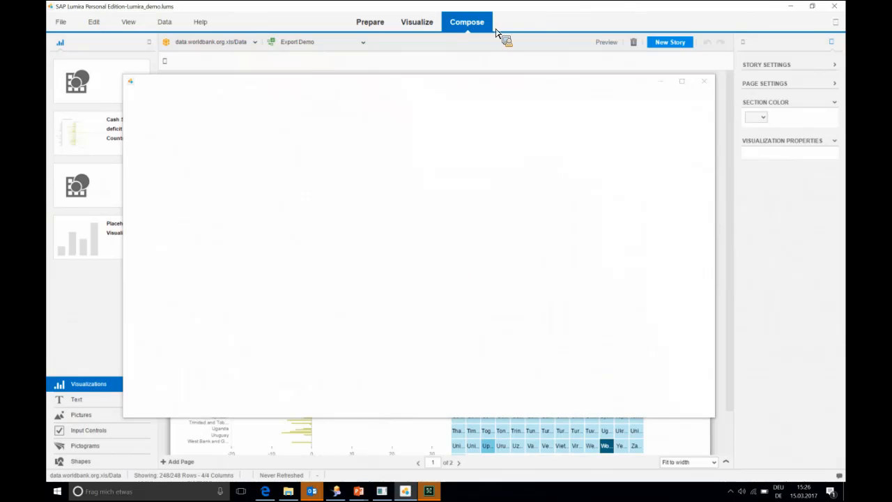
left_click(704, 81)
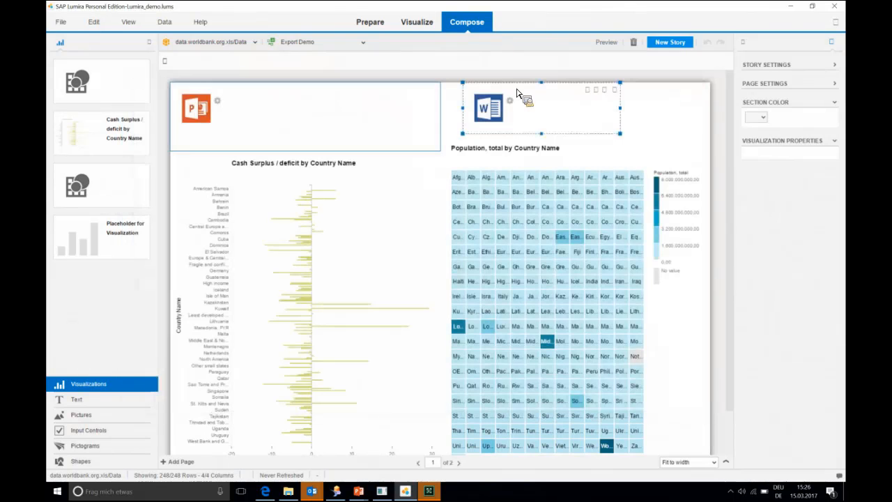
left_click(491, 116)
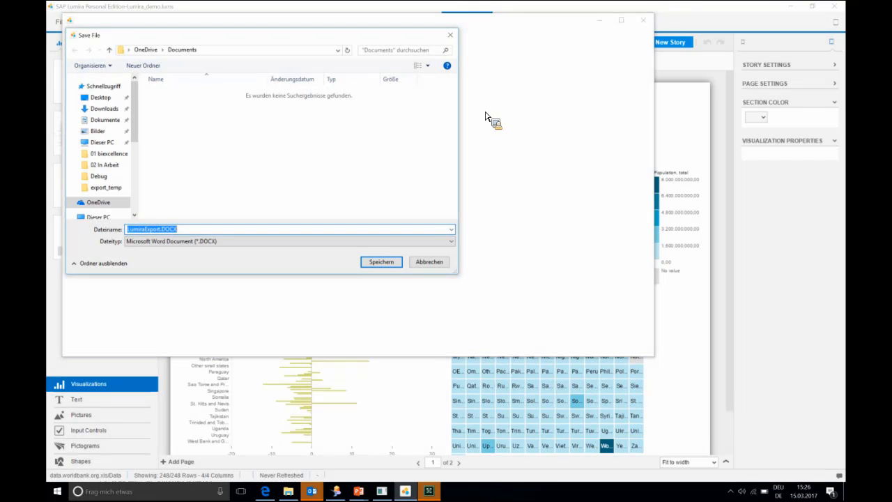
left_click(102, 99)
left_click(390, 263)
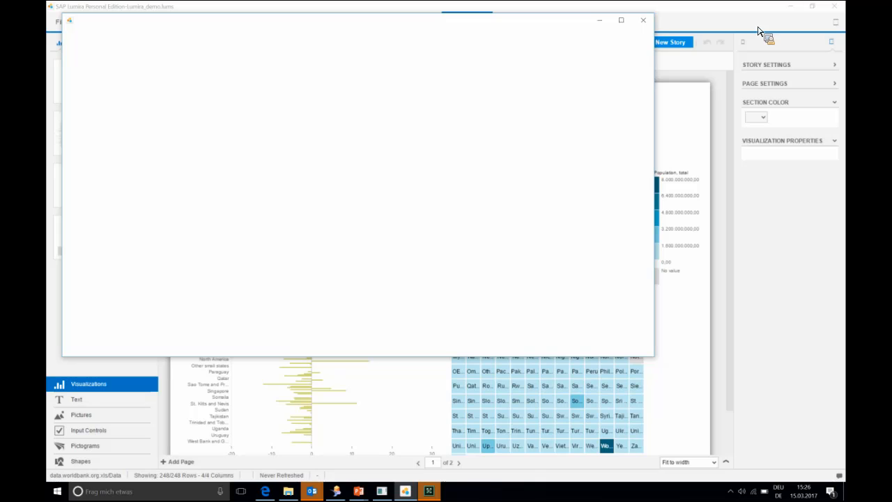
left_click(642, 21)
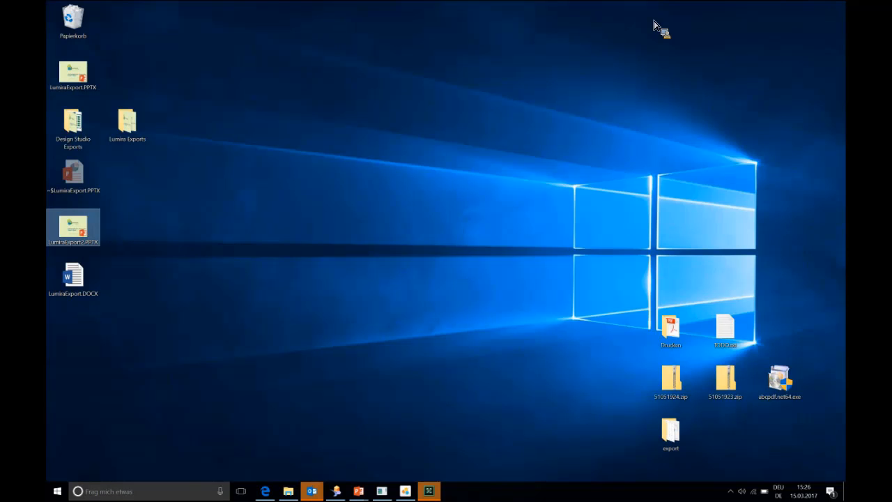
- Open LumiraExport.DOCX from the desktop in Word and look through the exported chart pages
double_click(80, 279)
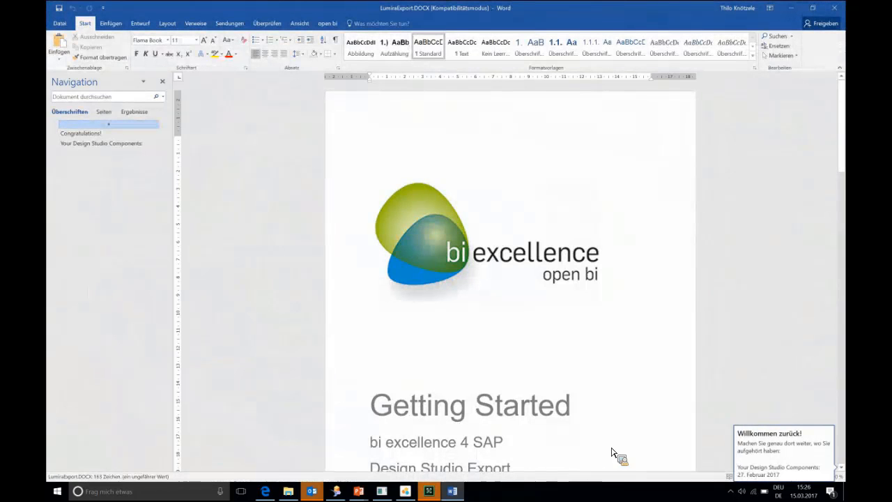
left_click(843, 391)
left_click(843, 391)
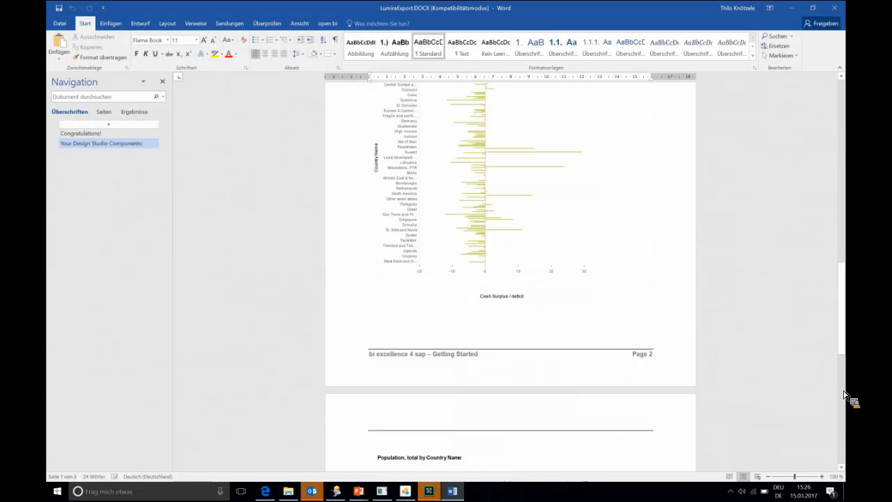
- Look through the last chart page of LumiraExport.DOCX, return to its cover page, and close the document
left_click(843, 392)
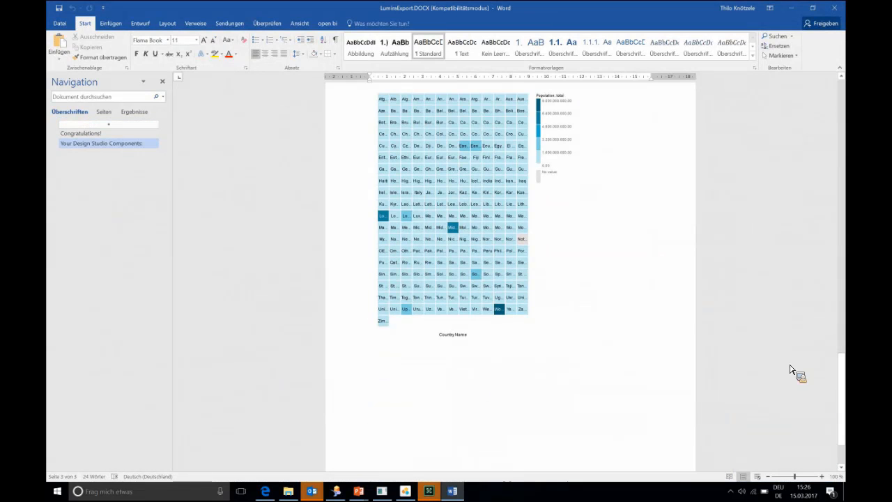
left_click(843, 130)
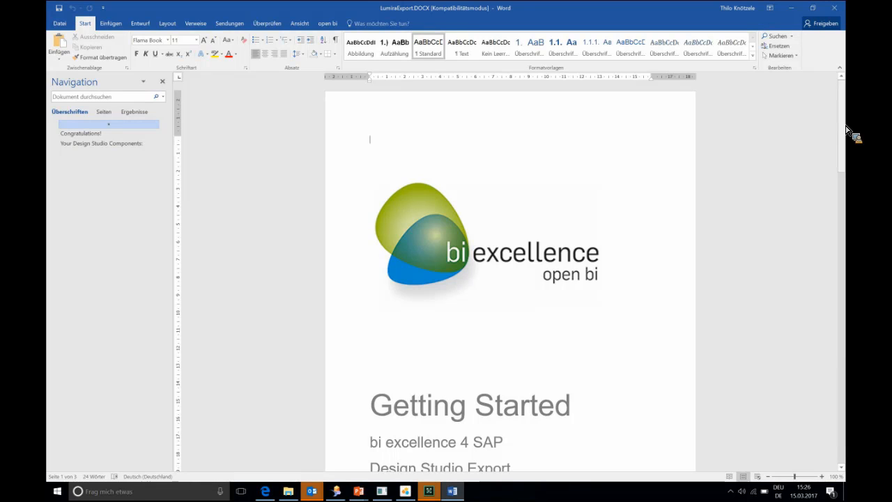
left_click(842, 8)
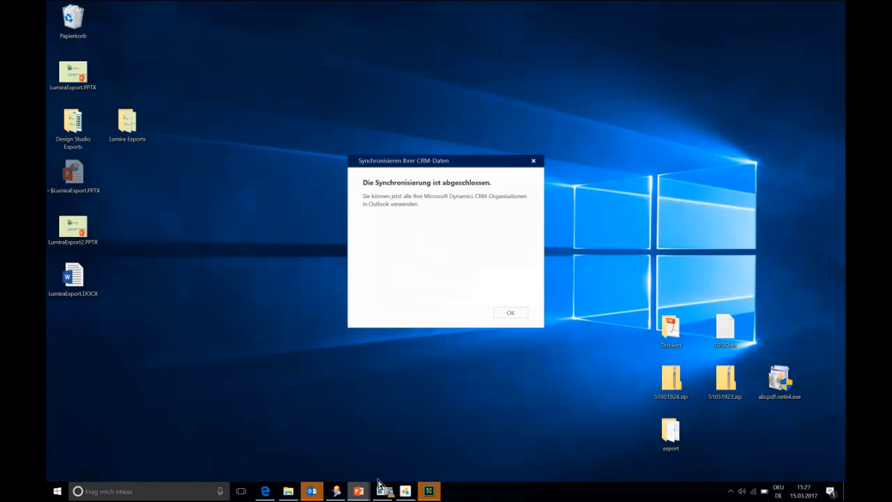
- Switch to SAP BusinessObjects Design Studio and examine the biExport components among the bi excellence Addons
left_click(337, 491)
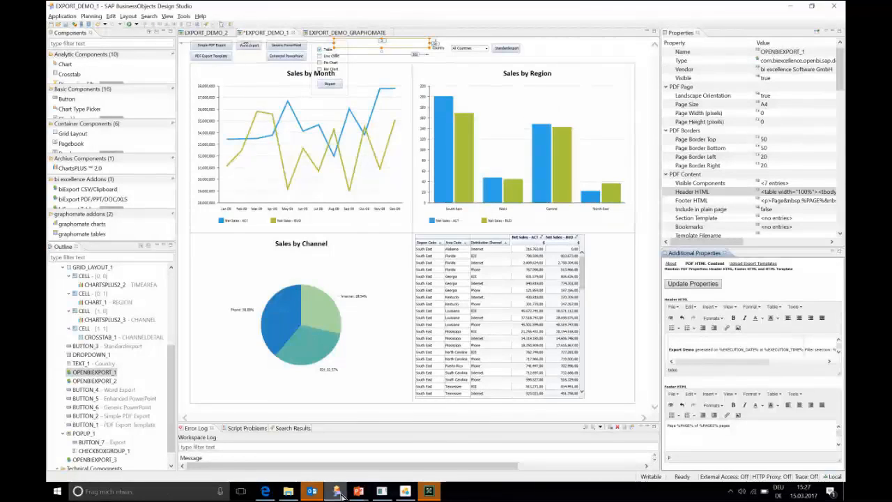
left_click(342, 497)
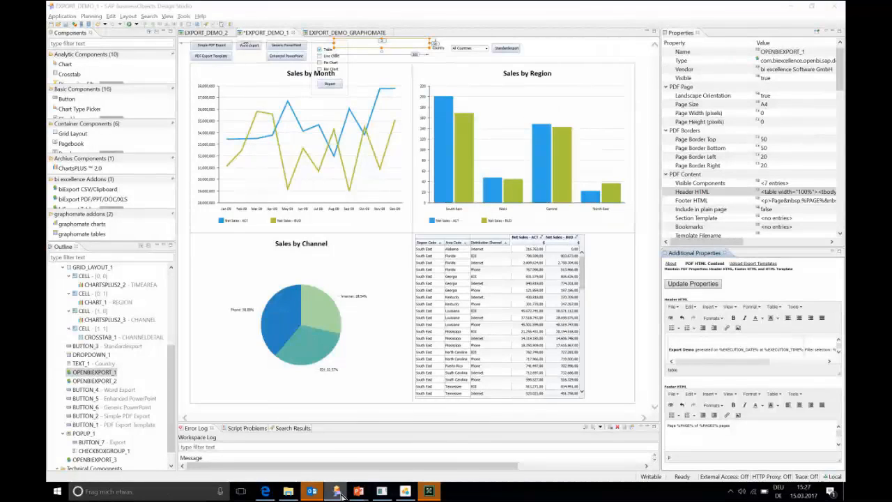
left_click(342, 496)
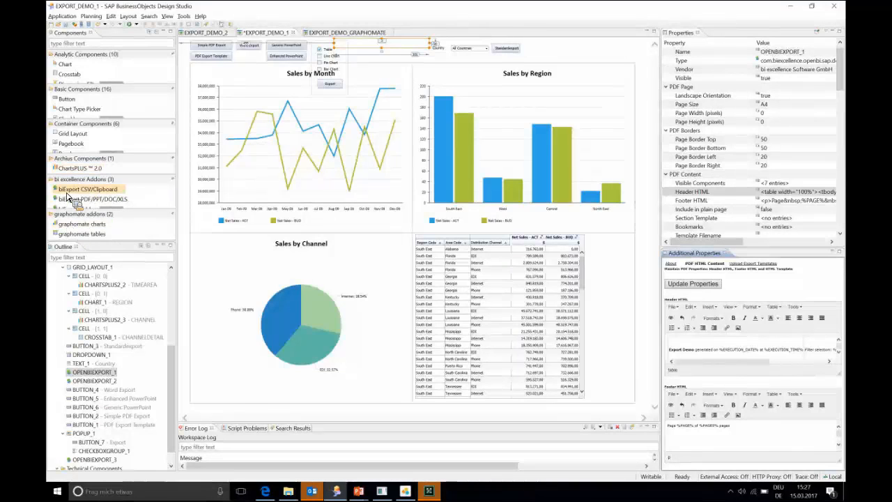
left_click_drag(74, 186, 94, 205)
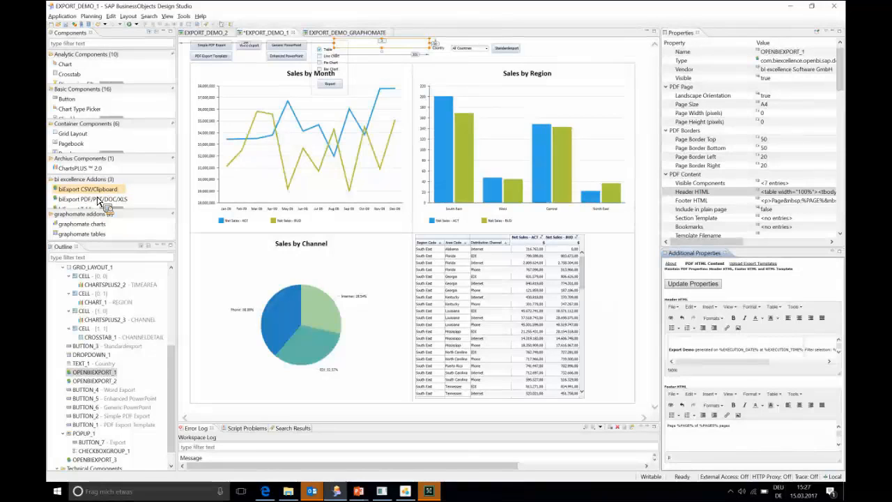
mouse_move(98, 202)
left_mouse_down()
mouse_move(89, 279)
mouse_move(110, 411)
mouse_move(397, 50)
mouse_move(704, 185)
mouse_move(801, 155)
mouse_move(845, 77)
mouse_move(844, 229)
mouse_move(845, 64)
mouse_move(722, 101)
left_mouse_up()
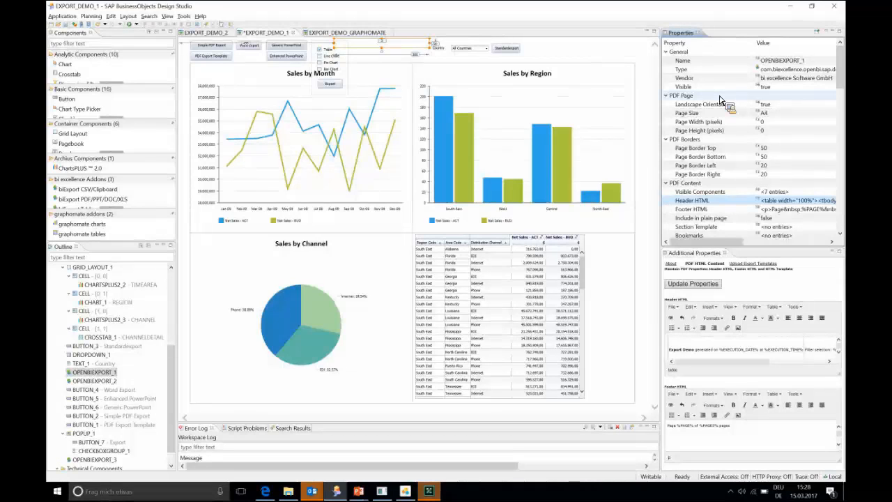
- Look through the PDF, PowerPoint, Word, Excel and export parameter properties of the OPENBIEXPORT_1 component
left_click(720, 97)
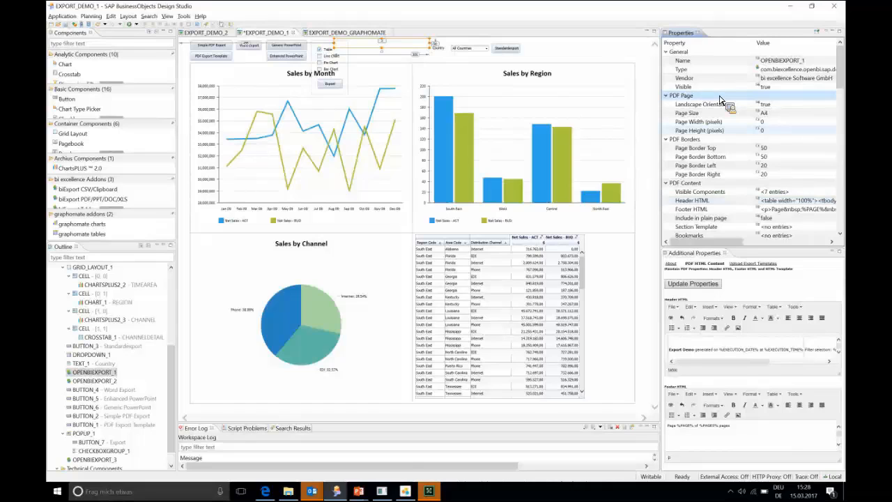
left_click(690, 143)
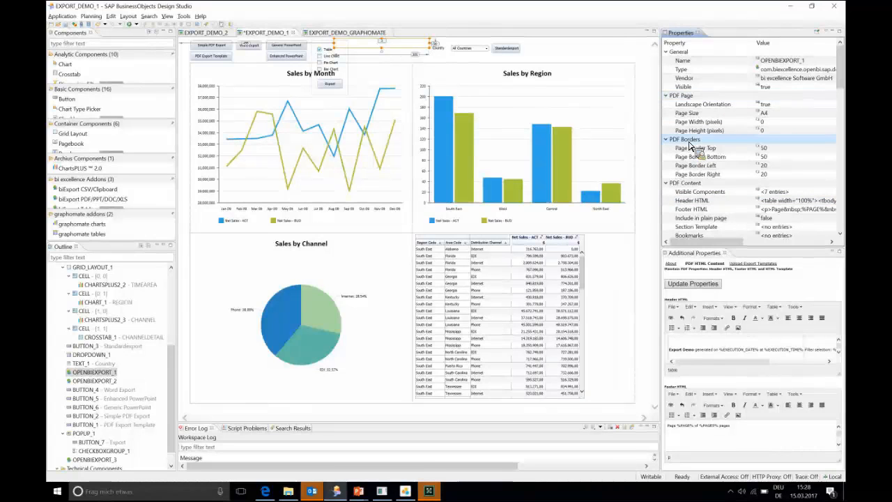
left_click(695, 184)
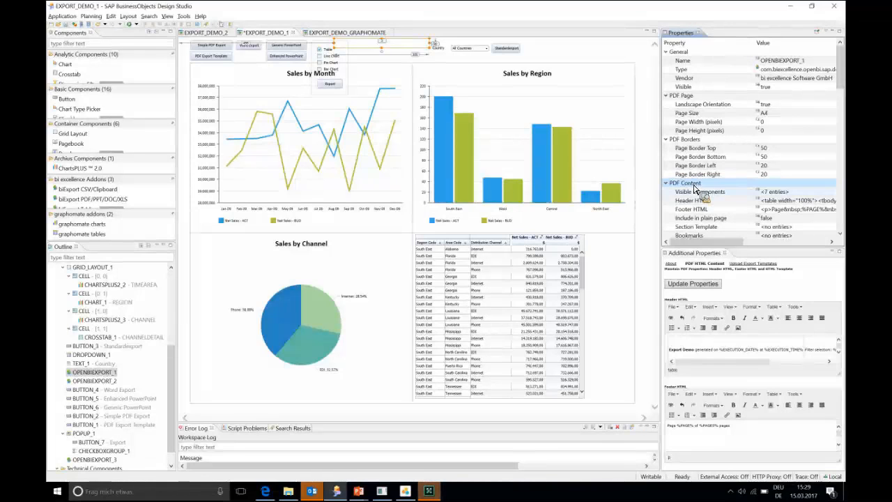
left_click(840, 222)
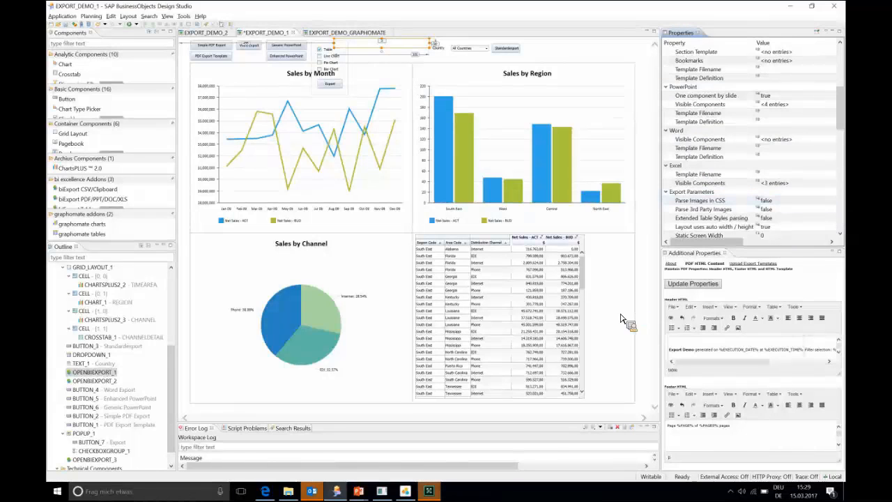
- Switch to the Edge browser, look through the three open export demo applications, and return to EXPORT_DEMO_GRAPHOMATE
left_click(265, 493)
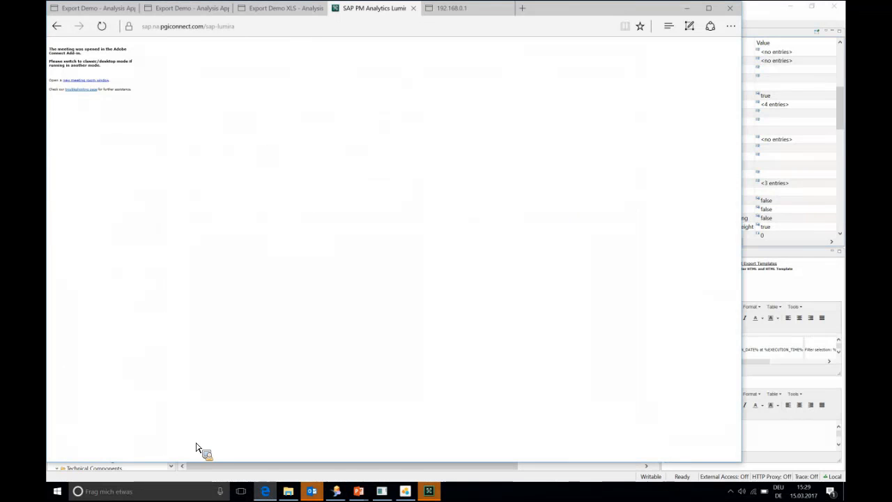
left_click(111, 8)
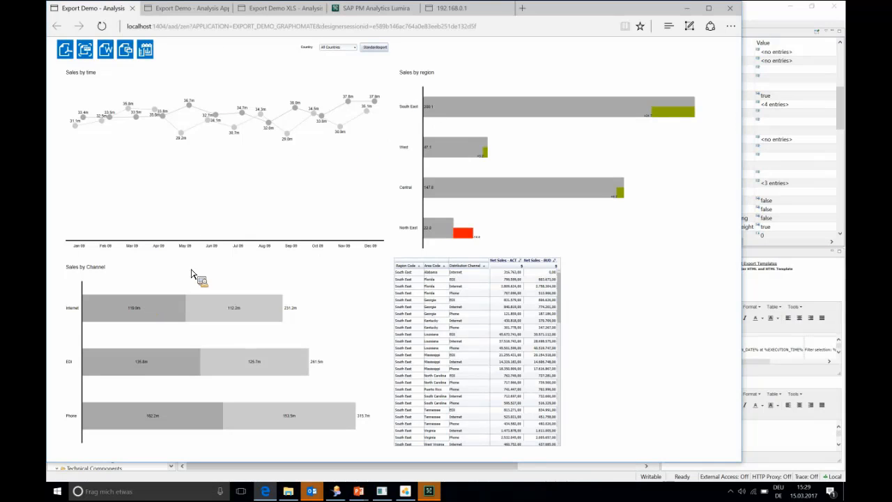
left_click(201, 9)
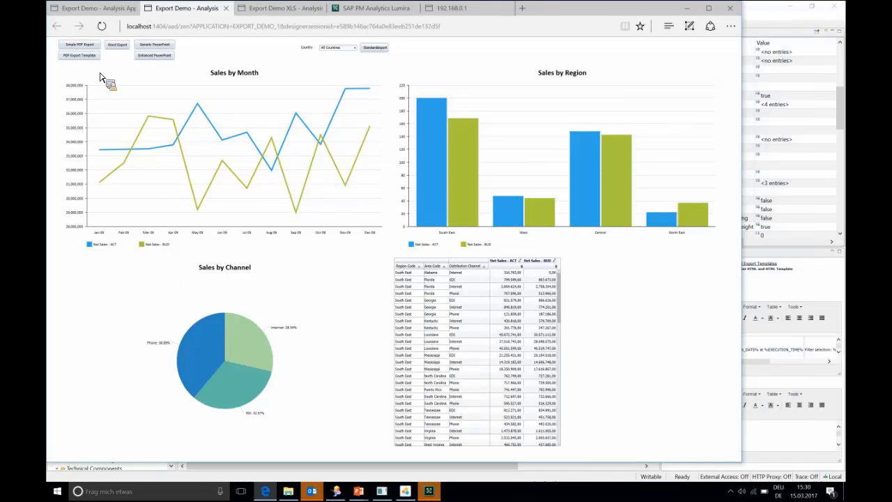
left_click(274, 8)
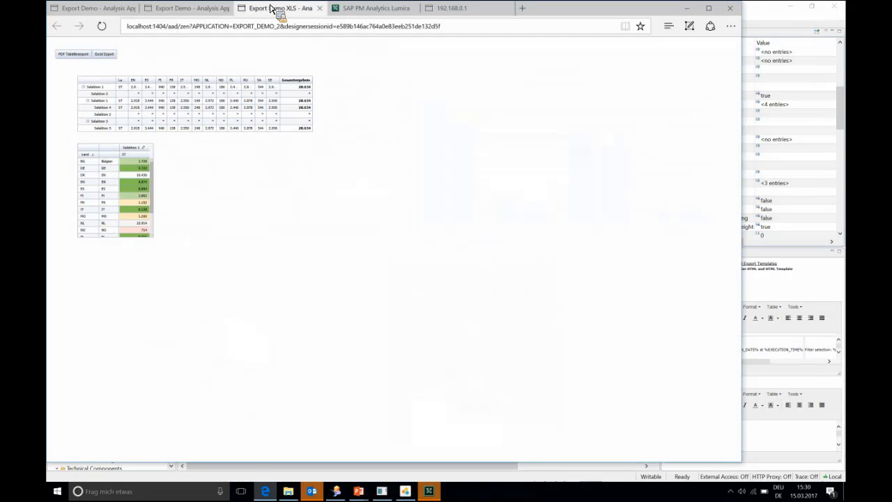
left_click(87, 8)
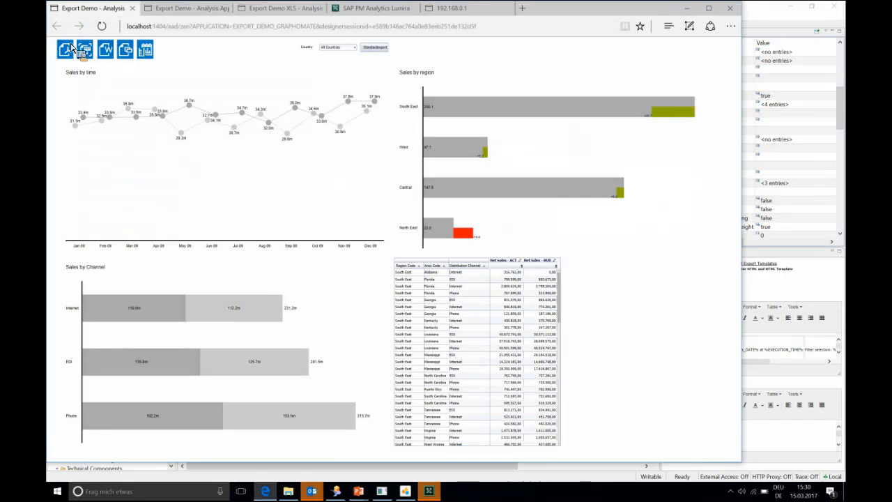
- Export the graphomate dashboard to PDF, save the file, and open it in Adobe Acrobat Reader
left_click(69, 55)
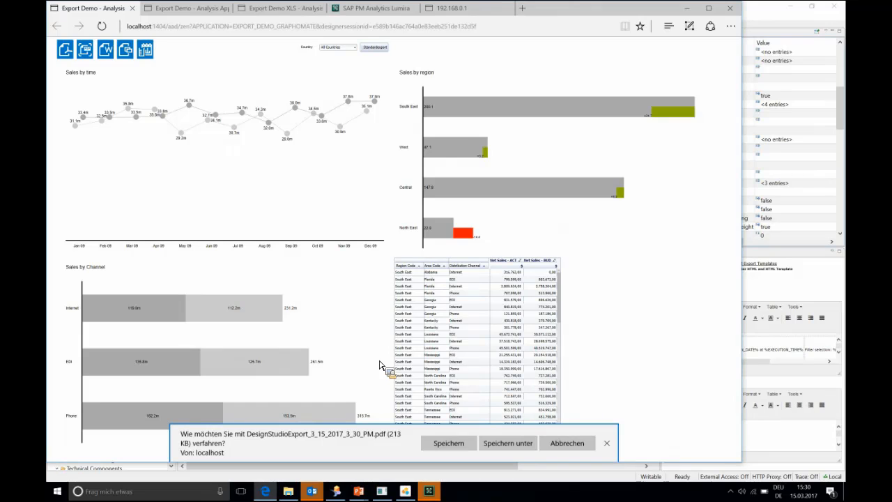
left_click(437, 450)
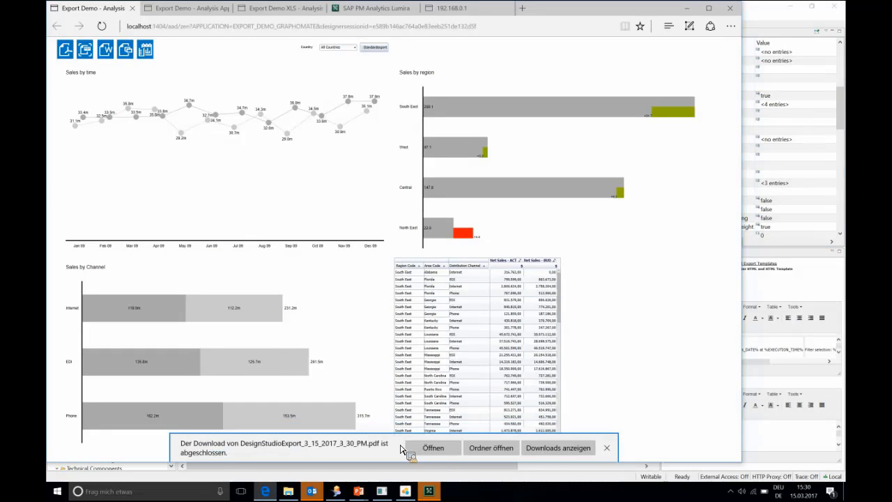
left_click(422, 449)
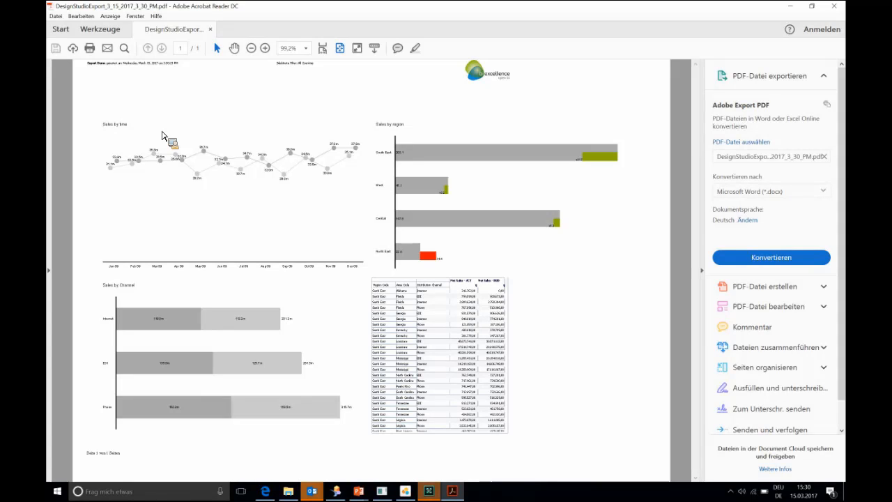
- Magnify the exported PDF to 300% and examine the generation date and selected filter in the page header
left_click(267, 51)
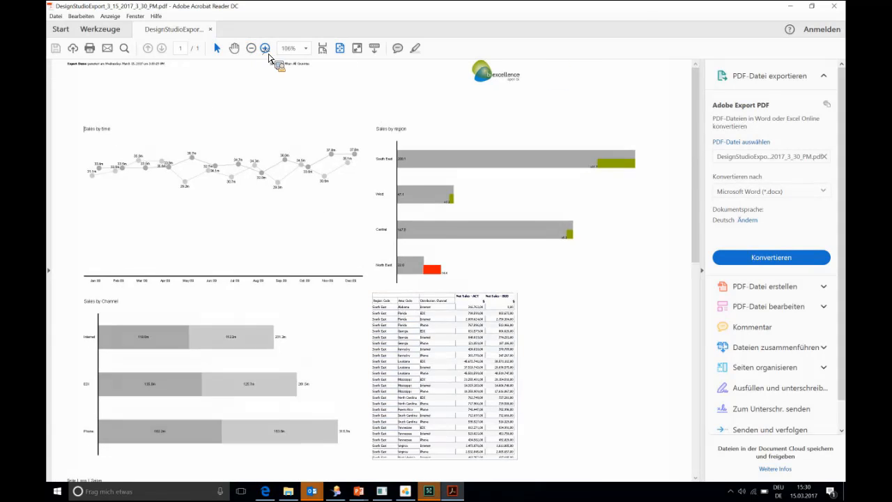
left_click(267, 52)
left_click(268, 52)
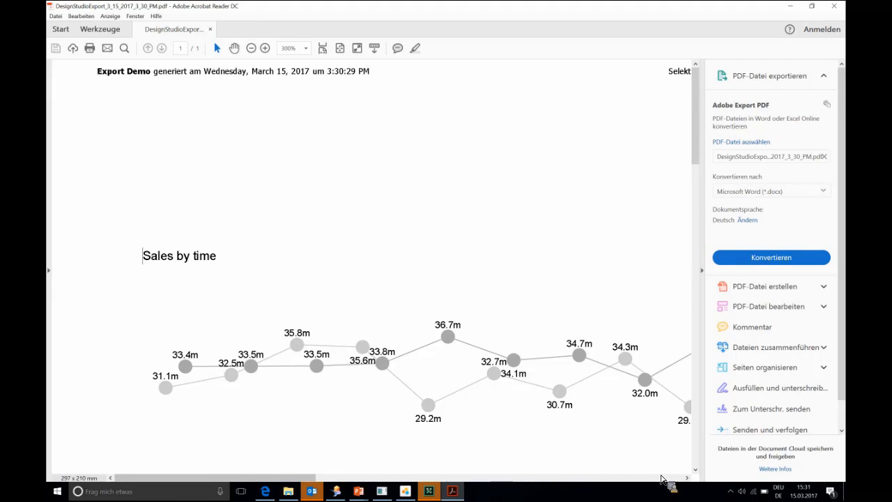
left_click_drag(688, 479, 688, 478)
left_click(687, 478)
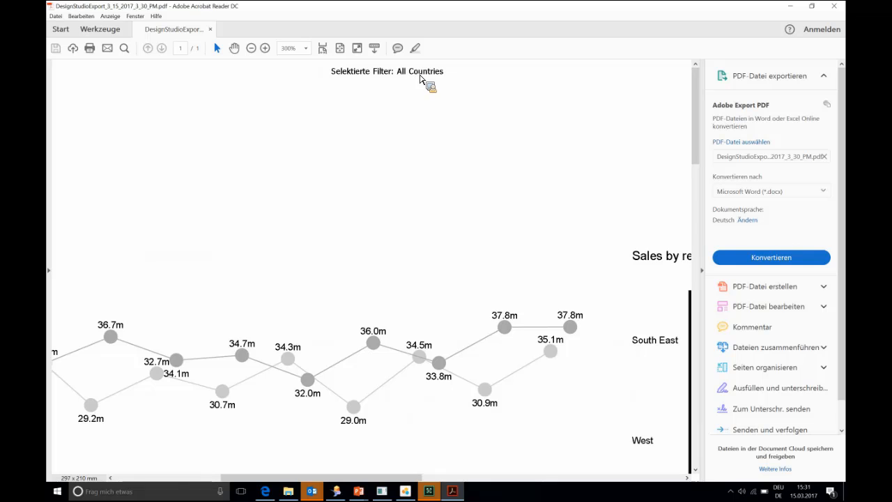
- Compare the PDF with the dashboard in the browser, and reduce the PDF's magnification to 125%
key("alt+Tab")
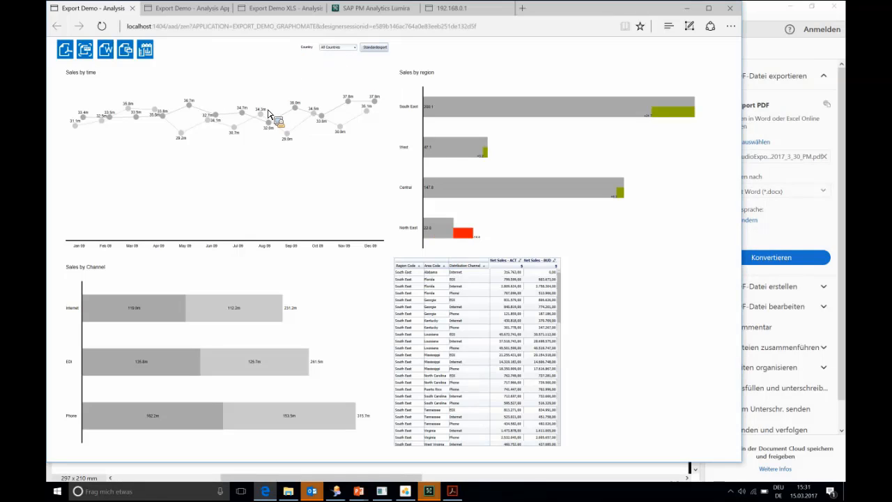
key("alt+Tab")
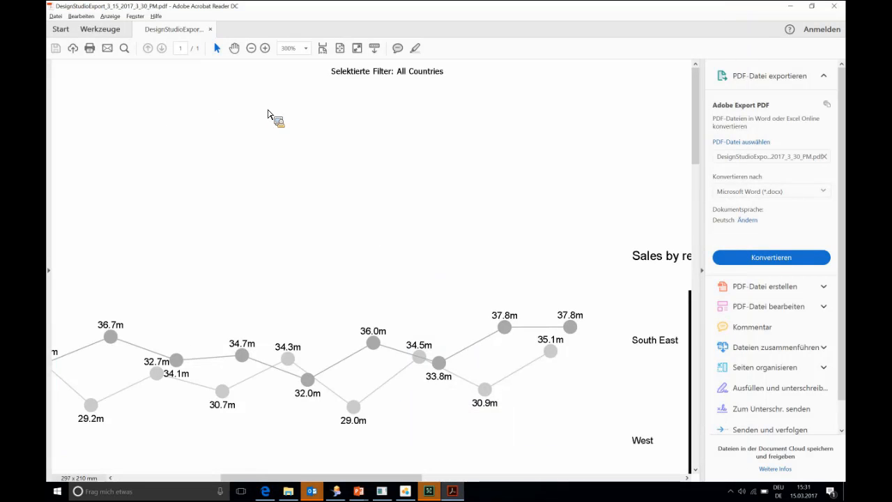
left_click(251, 48)
left_click(251, 48)
left_click(250, 47)
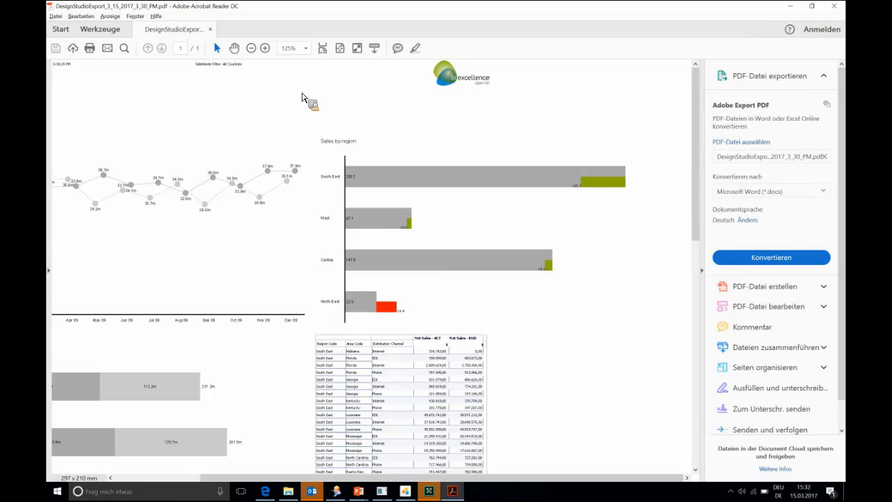
- Switch back to the browser and look through the net sales table in the graphomate dashboard and in EXPORT_DEMO_1
key("alt+Tab")
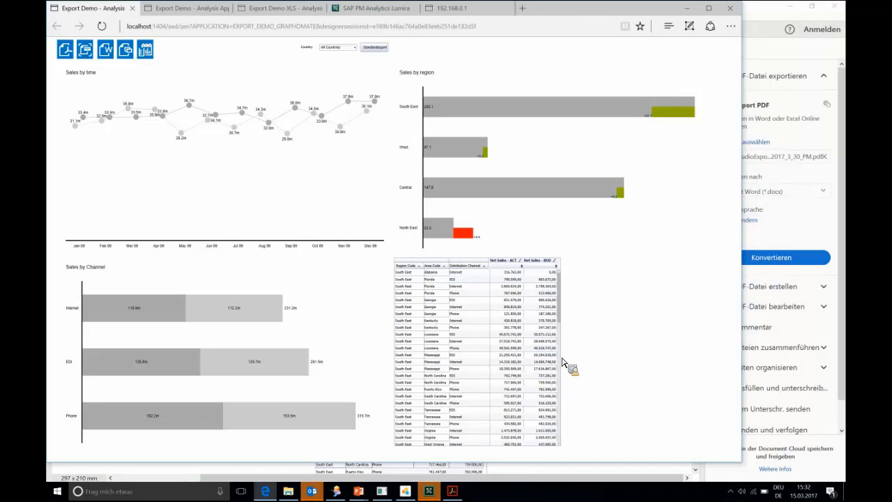
scroll(562, 364, "down", 5)
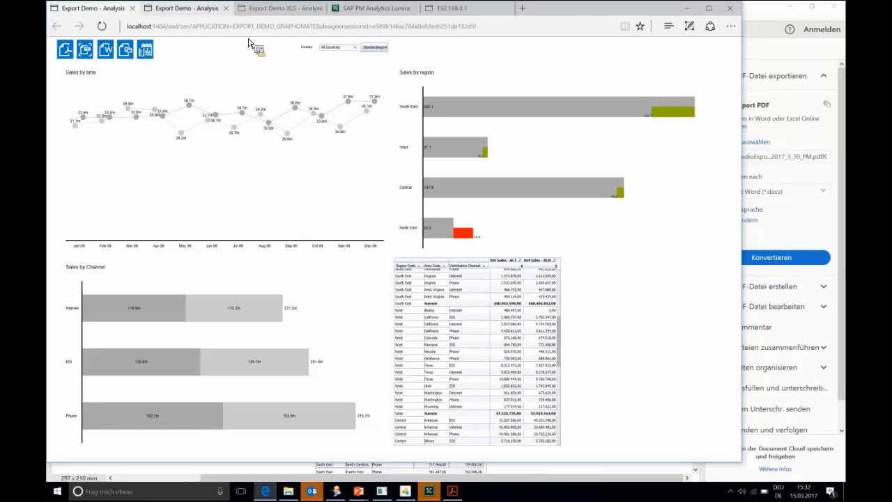
left_click(188, 8)
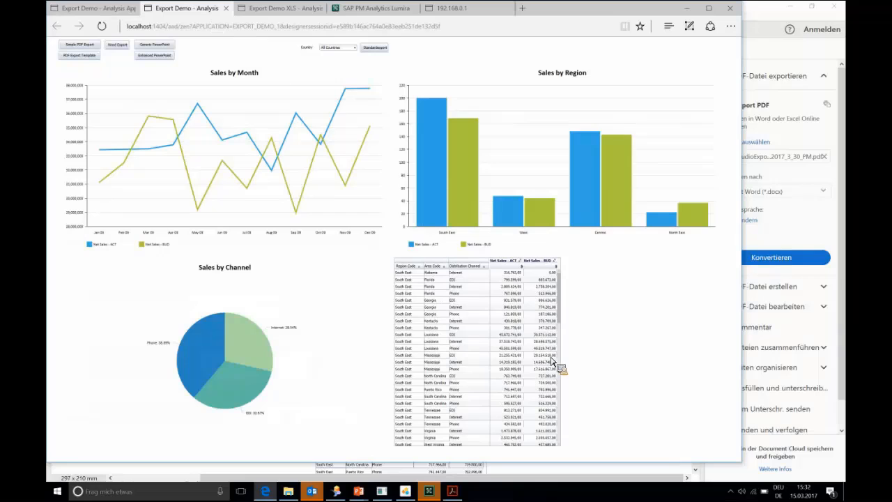
scroll(563, 389, "down", 5)
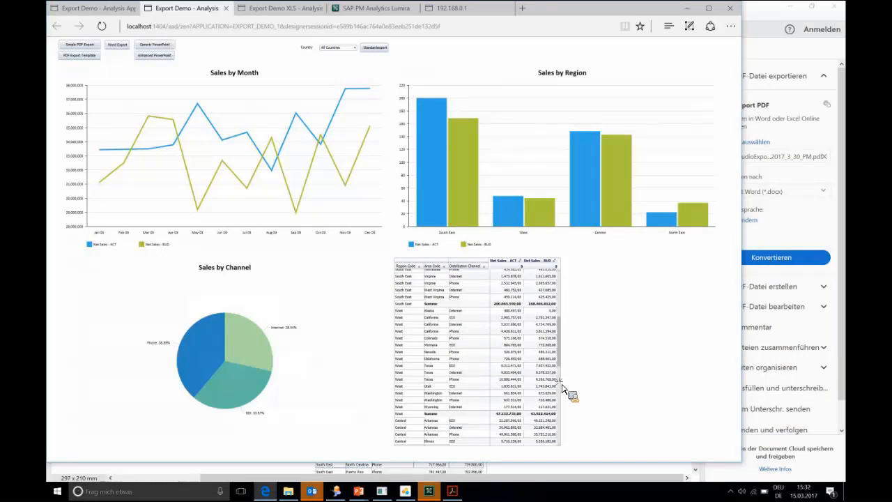
scroll(563, 387, "down", 5)
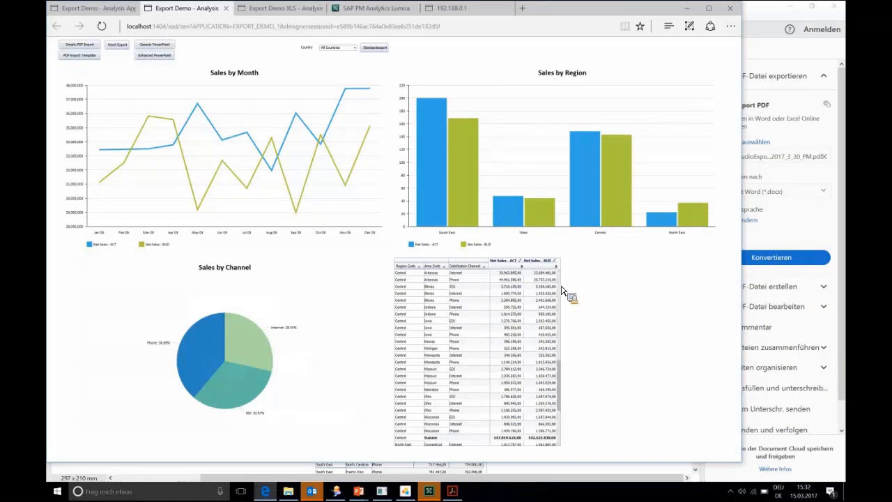
scroll(563, 291, "up", 5)
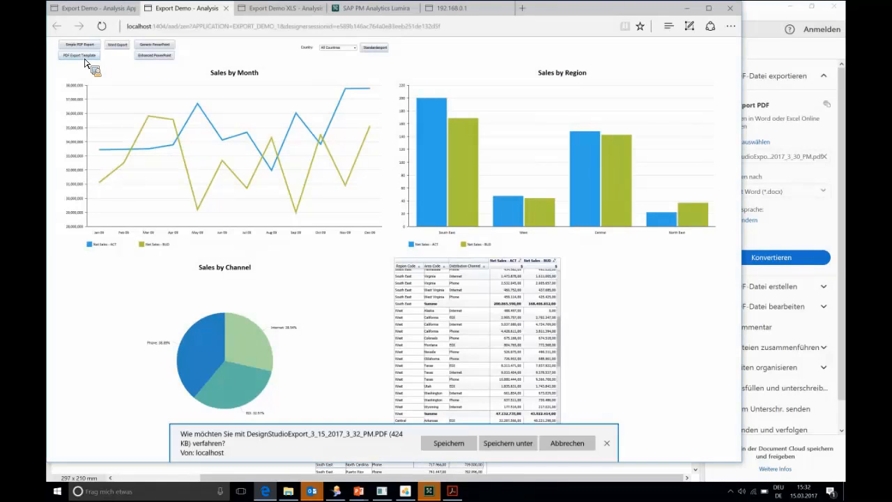
- Export the EXPORT_DEMO_1 dashboard with the PDF export template, save and open the PDF, and view its table of contents
left_click(448, 443)
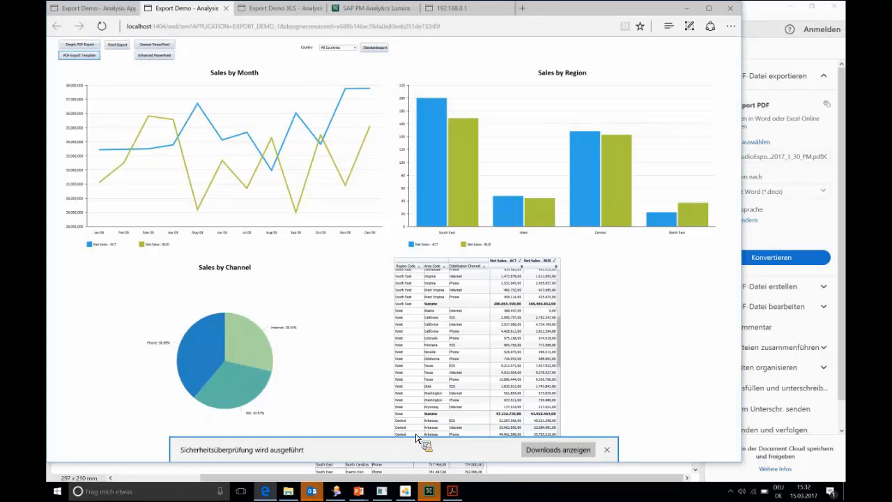
left_click(437, 453)
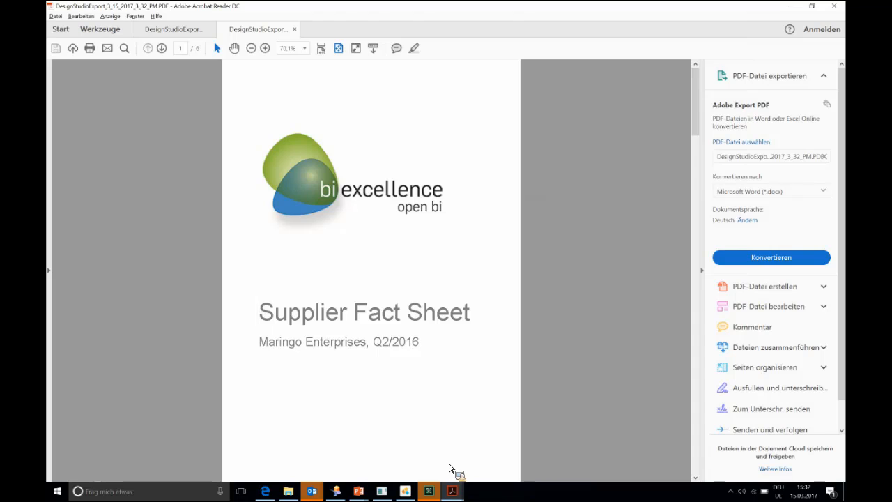
left_click(696, 443)
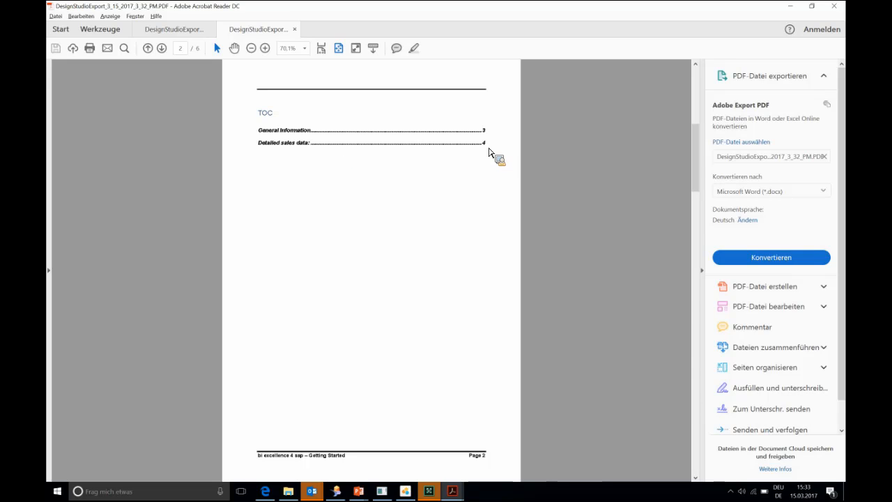
- Page through the PDF's General Information and Detailed sales data sections to the last page, and close the PDF reader
left_click(698, 331)
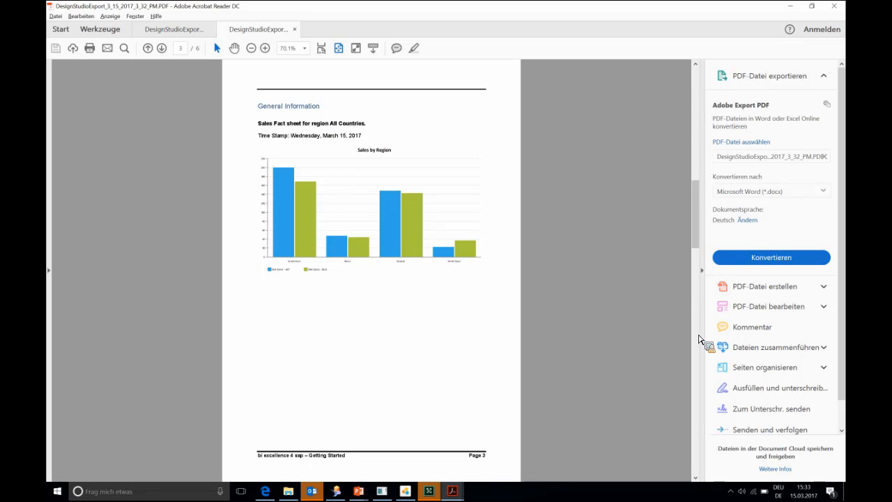
left_click(697, 357)
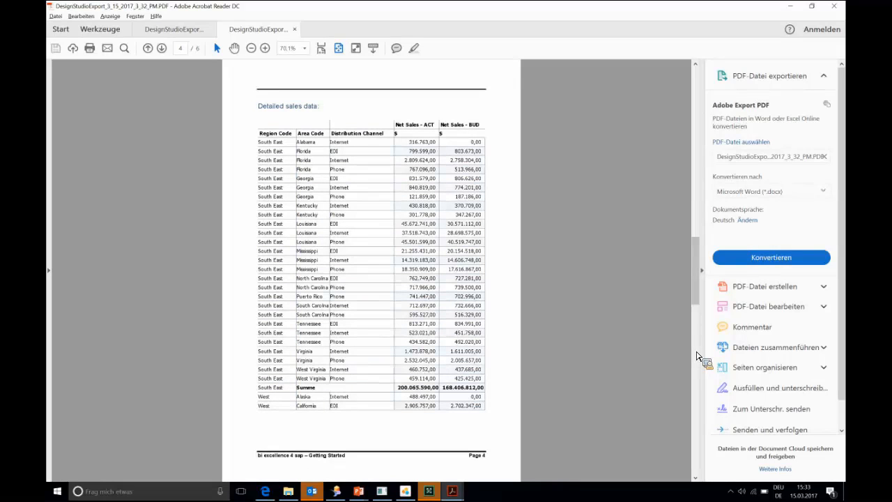
left_click(697, 356)
left_click(699, 405)
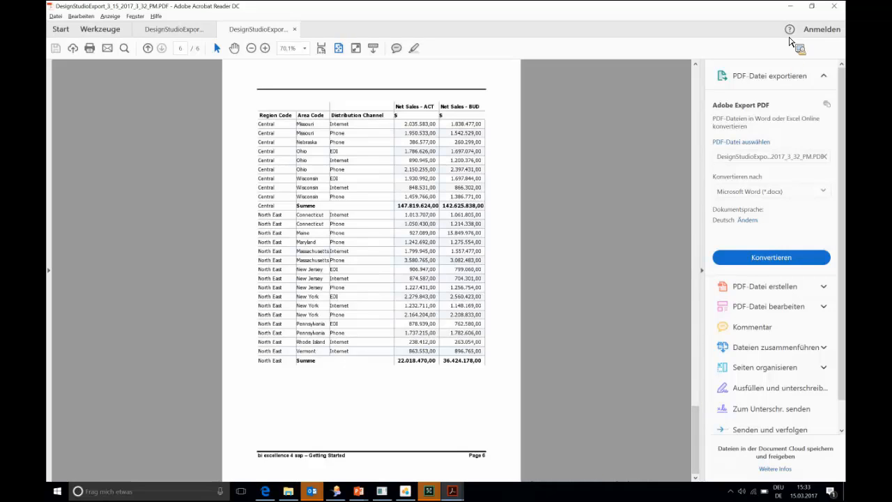
left_click(836, 6)
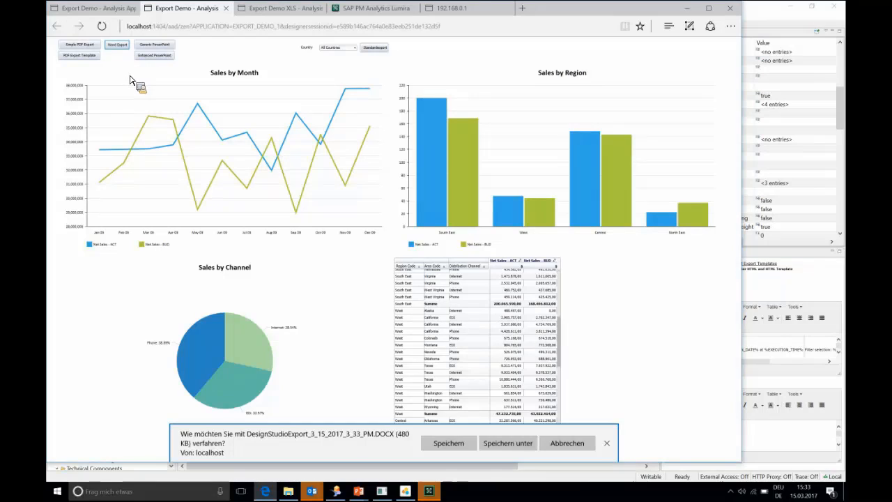
- Export the EXPORT_DEMO_1 dashboard to Word, save and open the DOCX file, and view its Sales Overview chart and detailed sales table
left_click(449, 444)
left_click(431, 450)
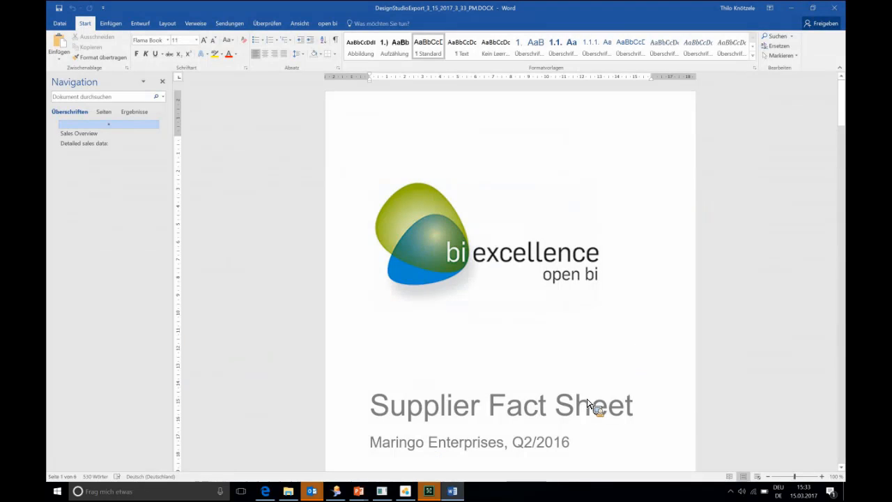
left_click(845, 417)
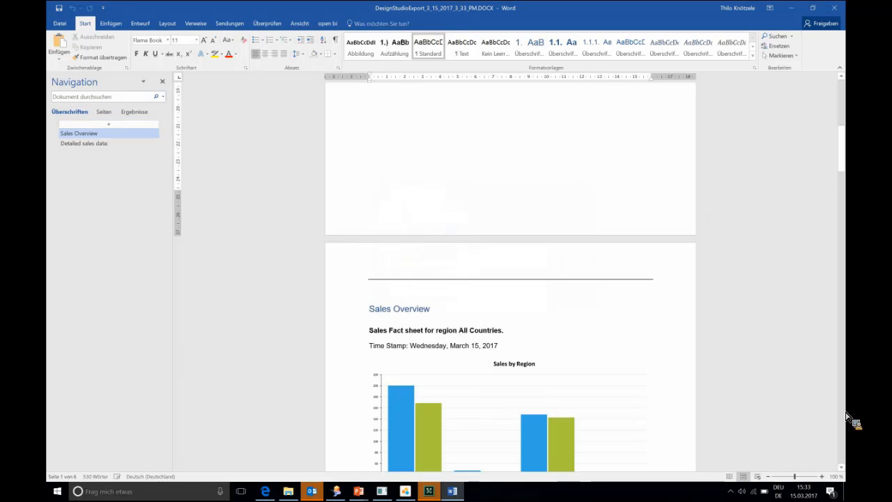
scroll(846, 416, "down", 10)
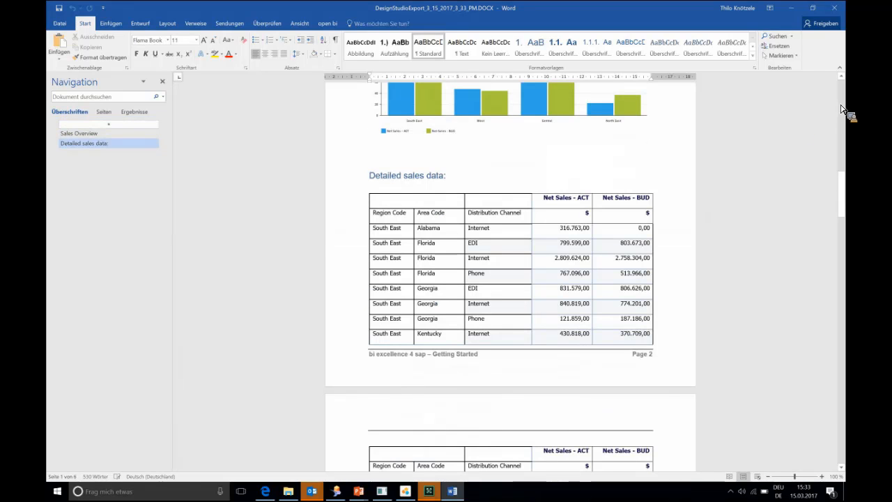
scroll(844, 81, "up", 1)
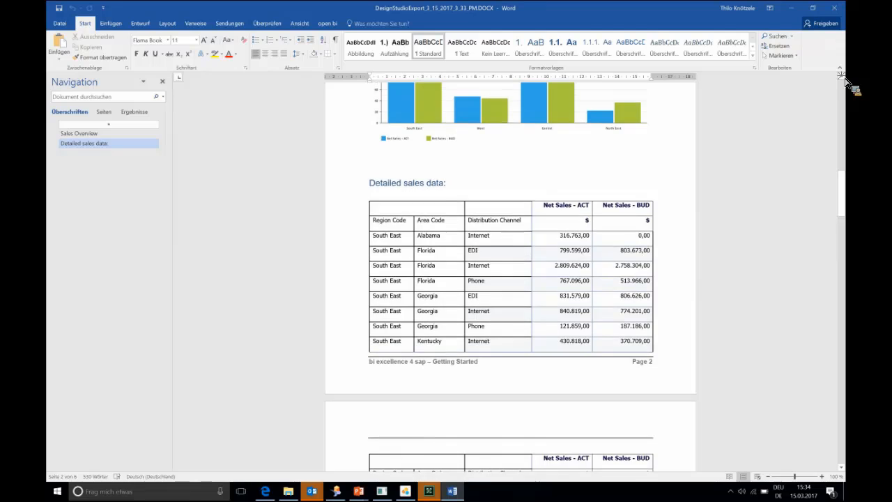
left_click(842, 78)
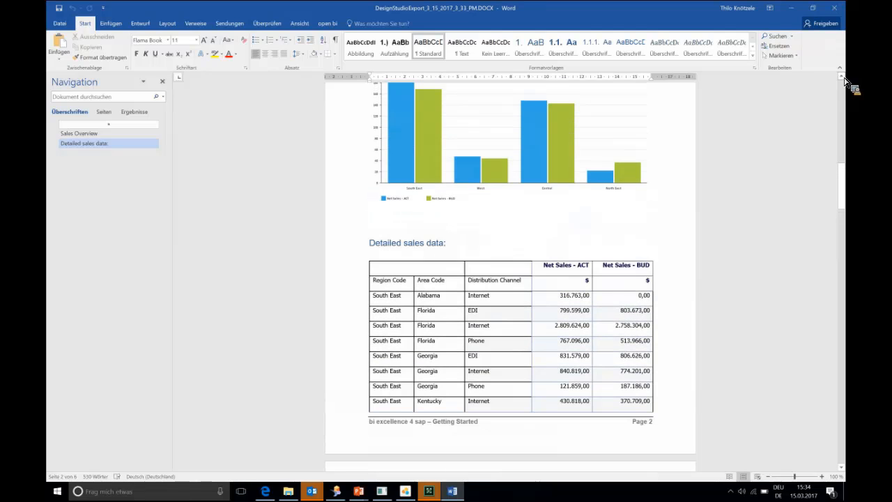
- Test the Word table's editability by adding "hgjhgj" to the Alabama row's Distribution Channel cell and deleting that text again
left_click(518, 299)
type("hgjhgj")
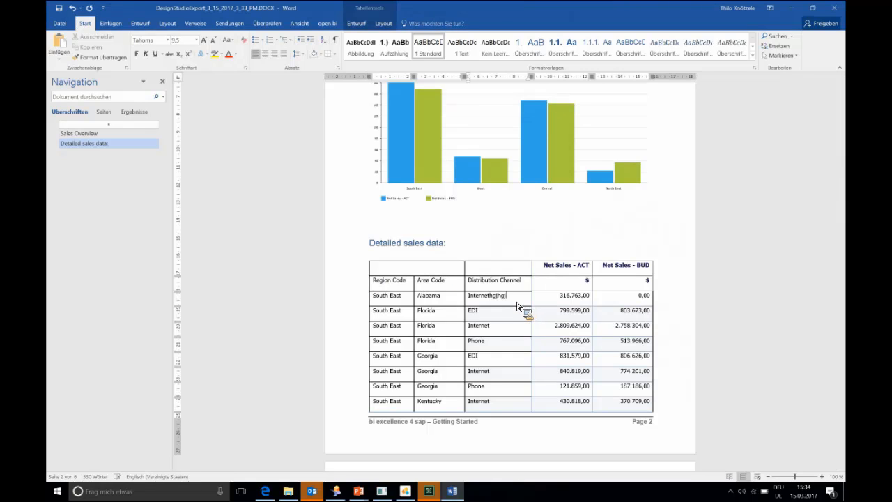
key("BackSpace")
key("BackSpace")
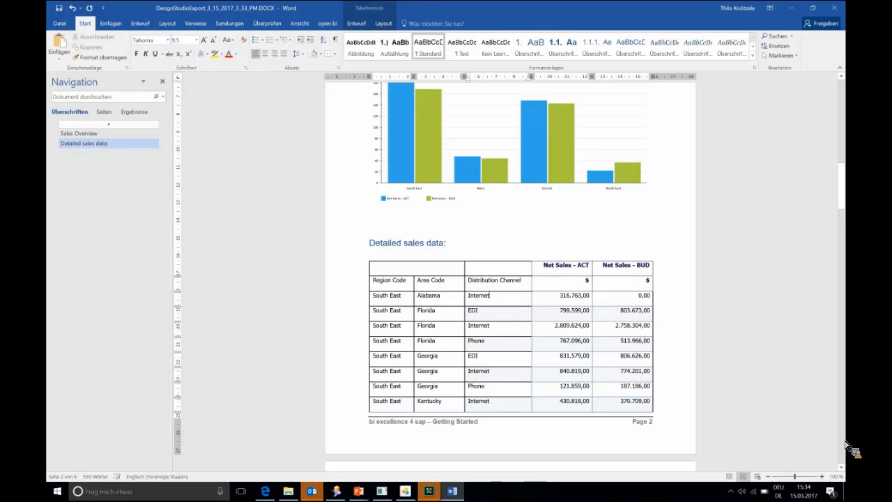
- Review the detailed sales table through the Word document's last page, and close the document without saving changes
scroll(847, 444, "down", 5)
scroll(845, 445, "down", 4)
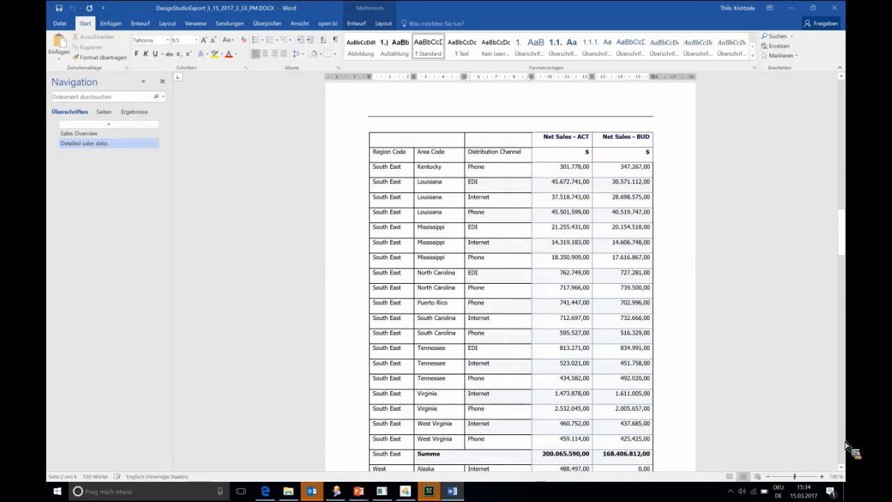
scroll(847, 446, "down", 10)
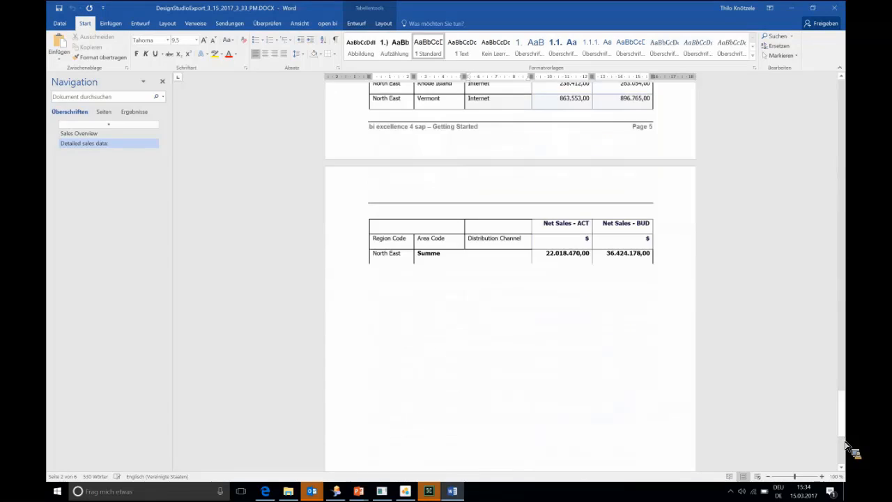
scroll(847, 446, "down", 1)
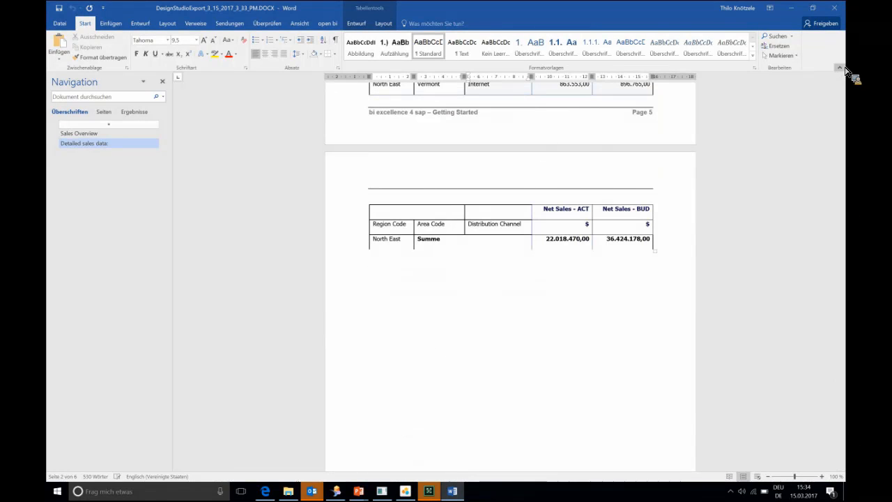
scroll(847, 98, "up", 5)
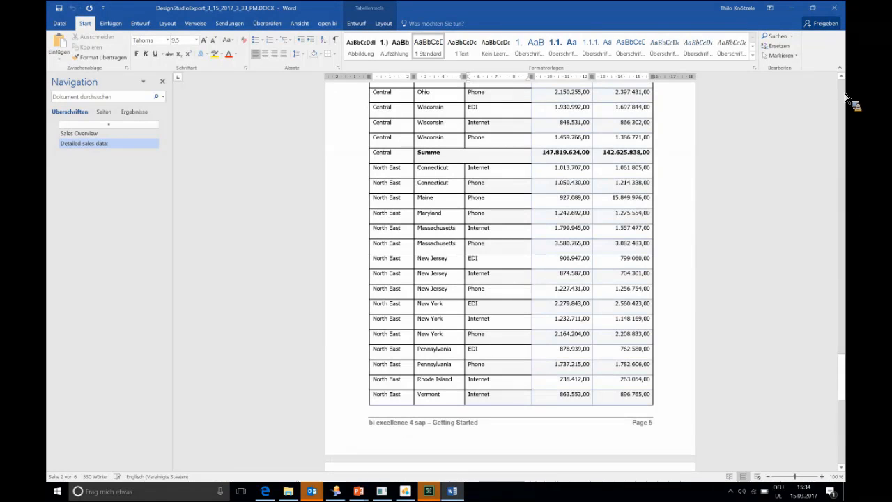
left_click(845, 98)
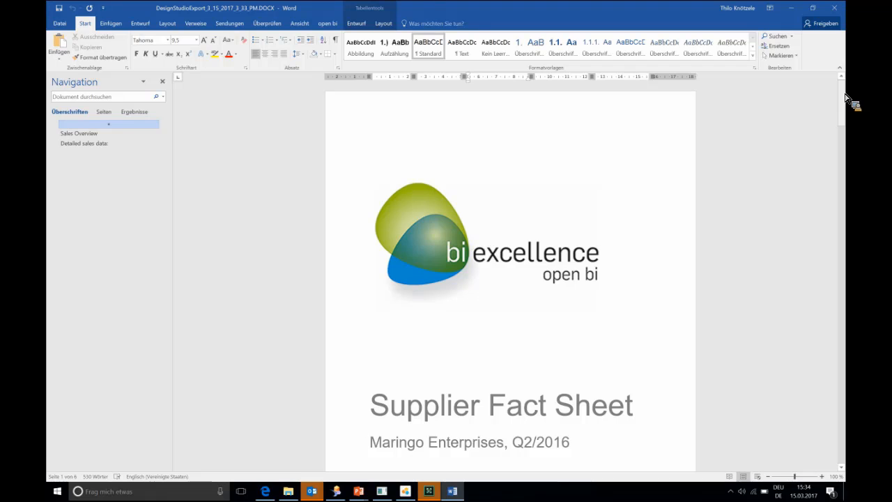
left_click(836, 10)
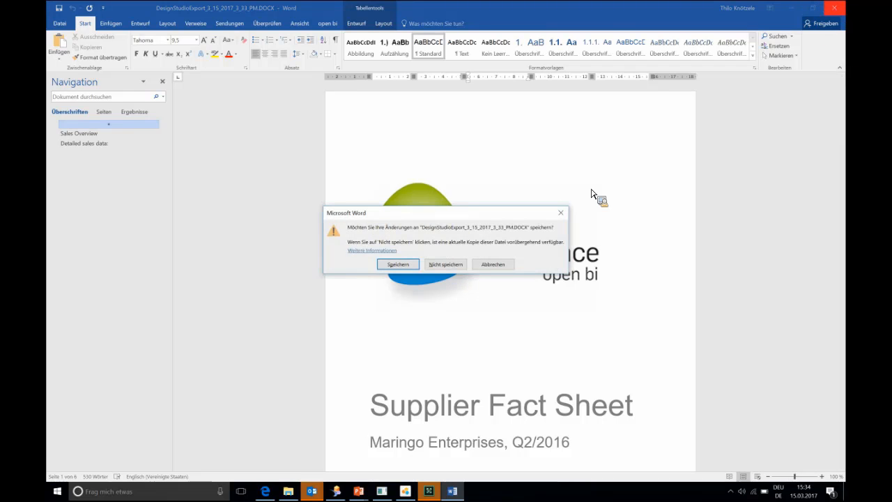
left_click(454, 266)
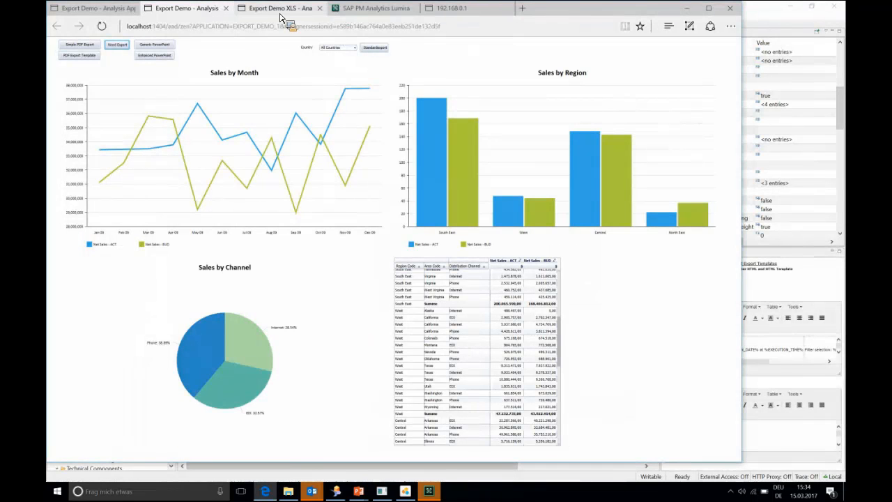
- Export the graphomate dashboard to PowerPoint and save the PPTX file
left_click(115, 8)
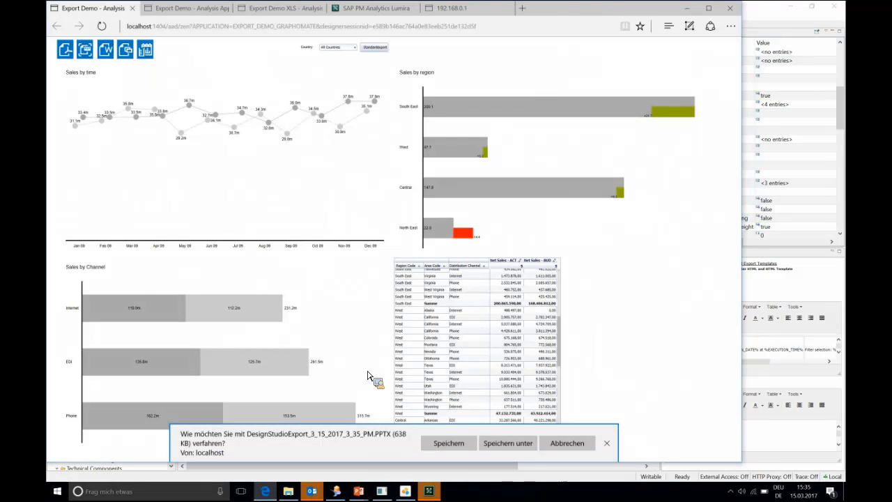
left_click(446, 444)
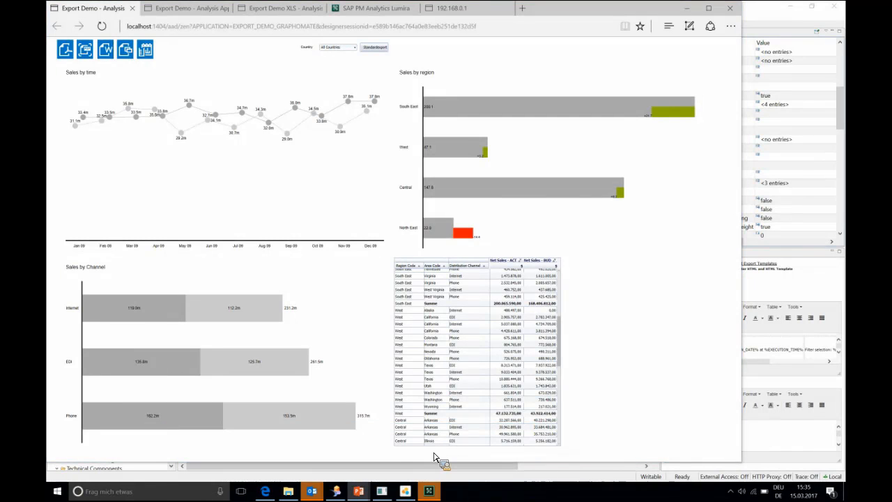